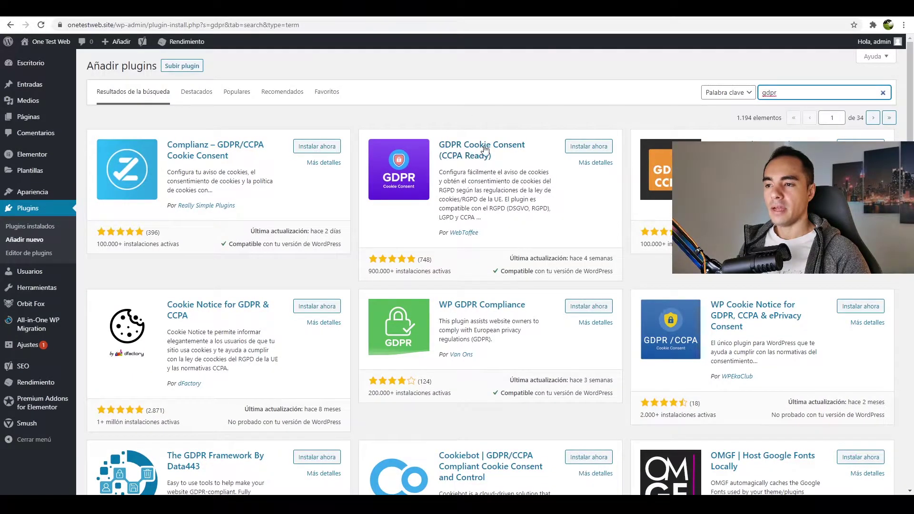
Install and activate the GDPR Cookie Consent (CCPA Ready) plugin by WebToffee and open its settings page
{"action": "left_click", "coordinate": [591, 151]}
{"action": "left_click", "coordinate": [595, 146]}
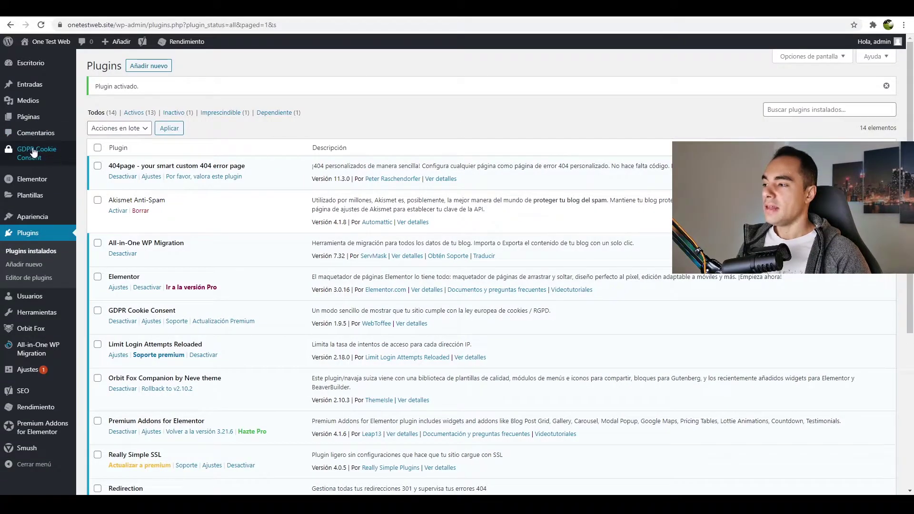
{"action": "mouse_move", "coordinate": [41, 158]}
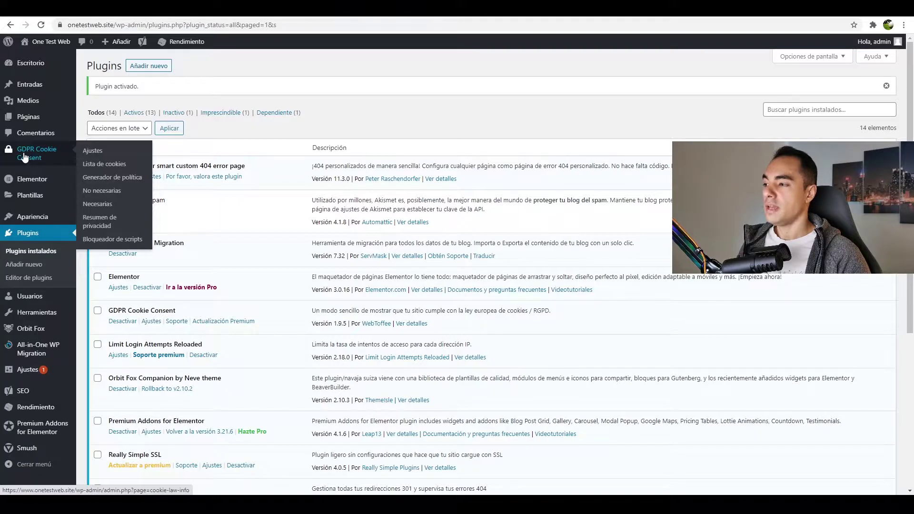
{"action": "left_click", "coordinate": [94, 152]}
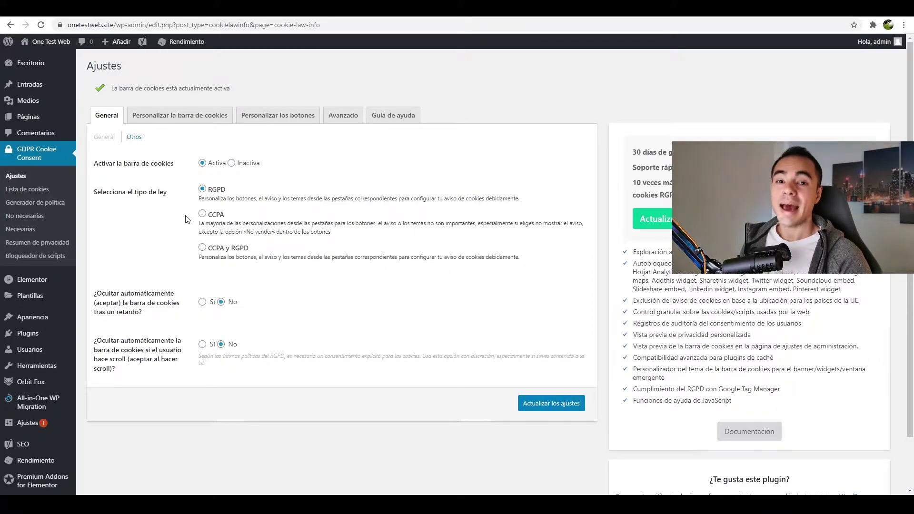
Switch the cookie law type to CCPA and return it to RGPD
{"action": "left_click", "coordinate": [202, 214]}
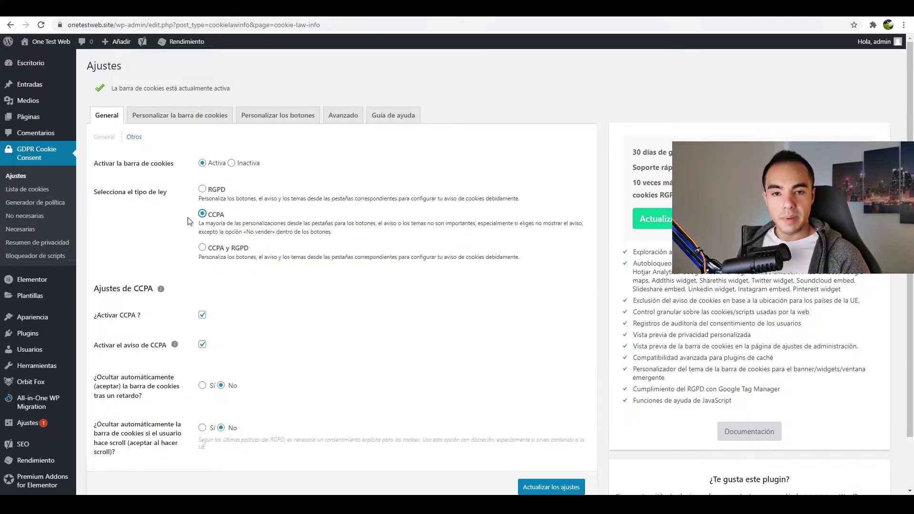
{"action": "left_click", "coordinate": [203, 190]}
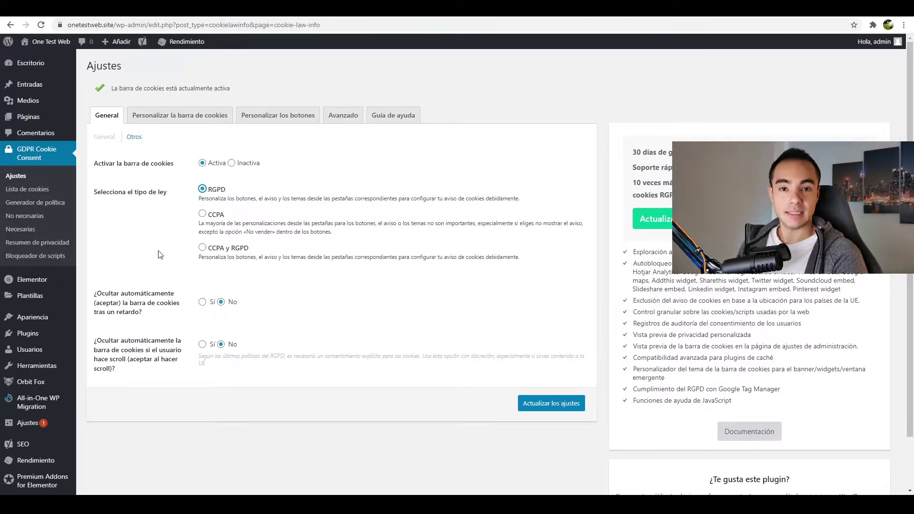
Enable automatically hiding the cookie bar on scroll and after a delay of 10000 milliseconds
{"action": "left_click", "coordinate": [202, 303]}
{"action": "left_click", "coordinate": [202, 387]}
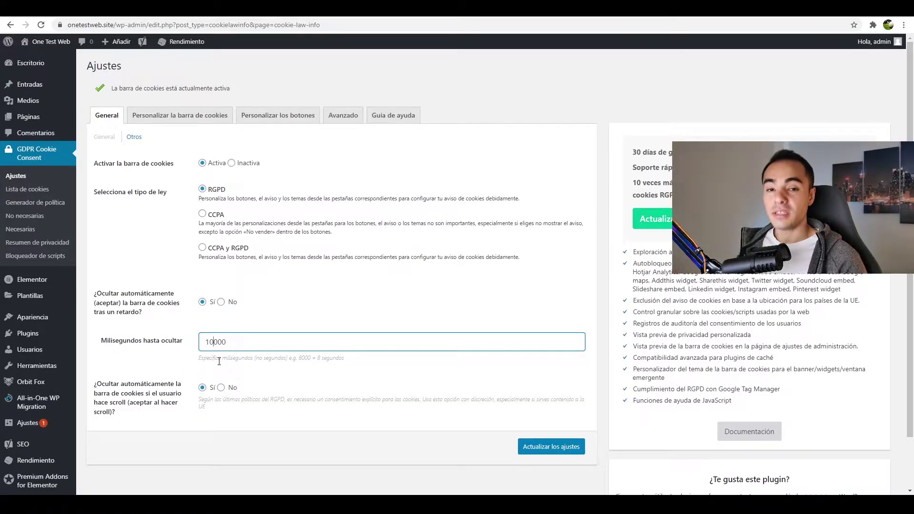
{"action": "key", "text": "BackSpace"}
{"action": "type", "text": "5"}
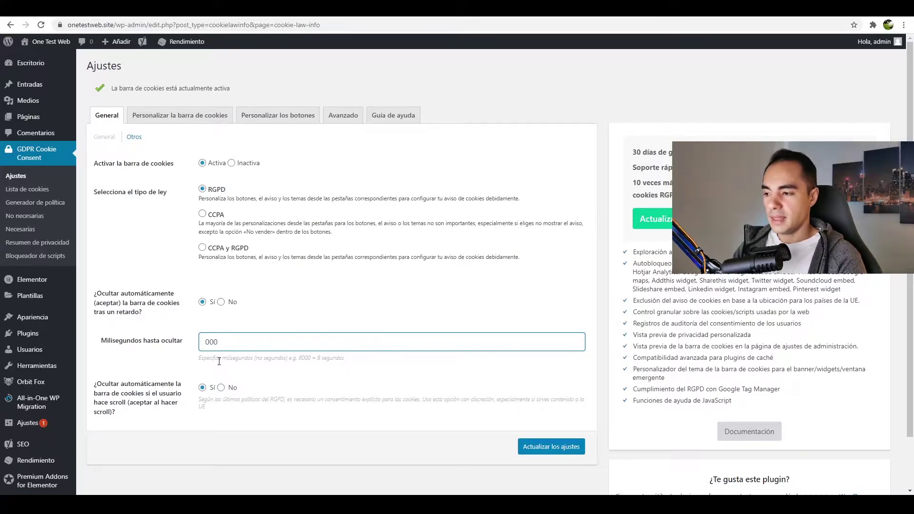
{"action": "key", "text": "BackSpace"}
{"action": "key", "text": "BackSpace"}
{"action": "type", "text": "8"}
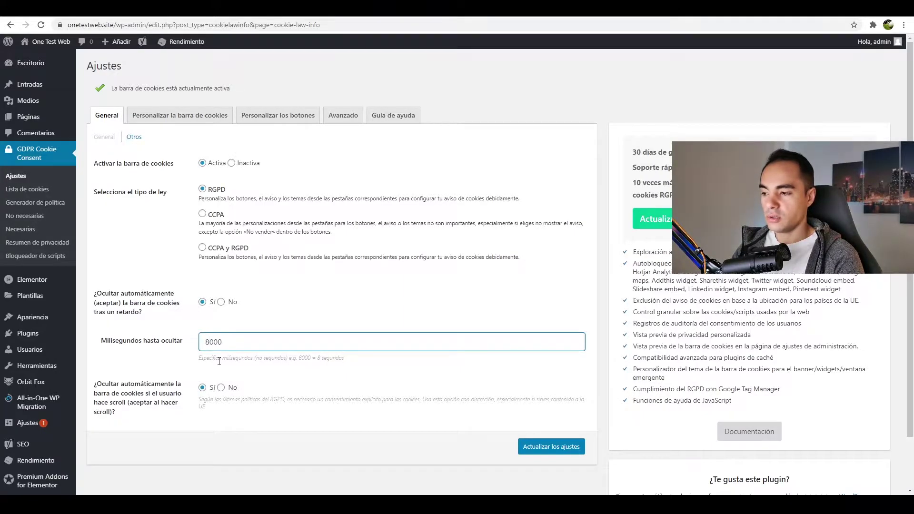
{"action": "key", "text": "BackSpace"}
{"action": "type", "text": "10"}
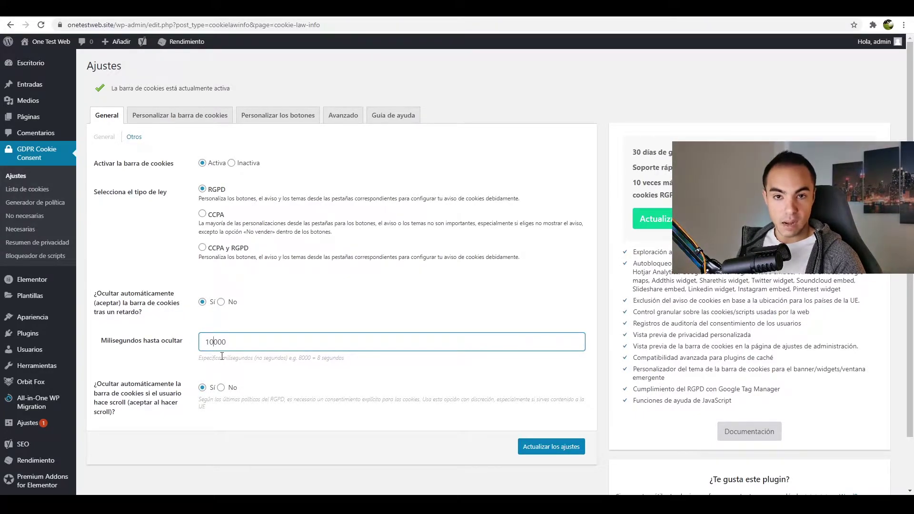
{"action": "left_click", "coordinate": [221, 302]}
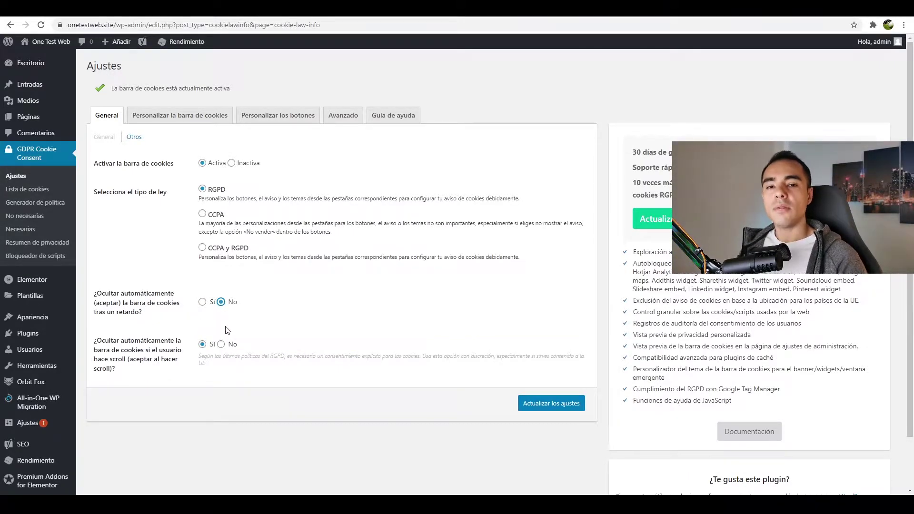
{"action": "left_click", "coordinate": [203, 302]}
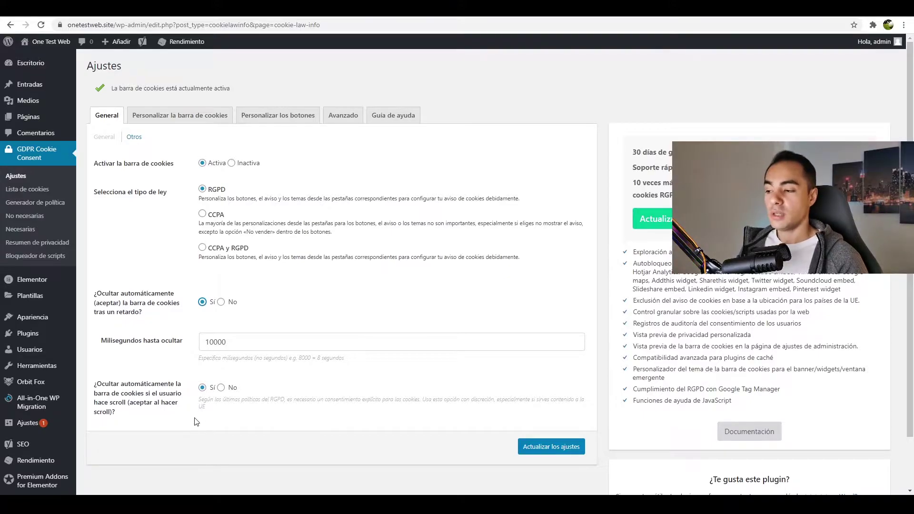
Turn off automatic hiding of the cookie bar when the visitor scrolls
{"action": "left_click", "coordinate": [221, 387]}
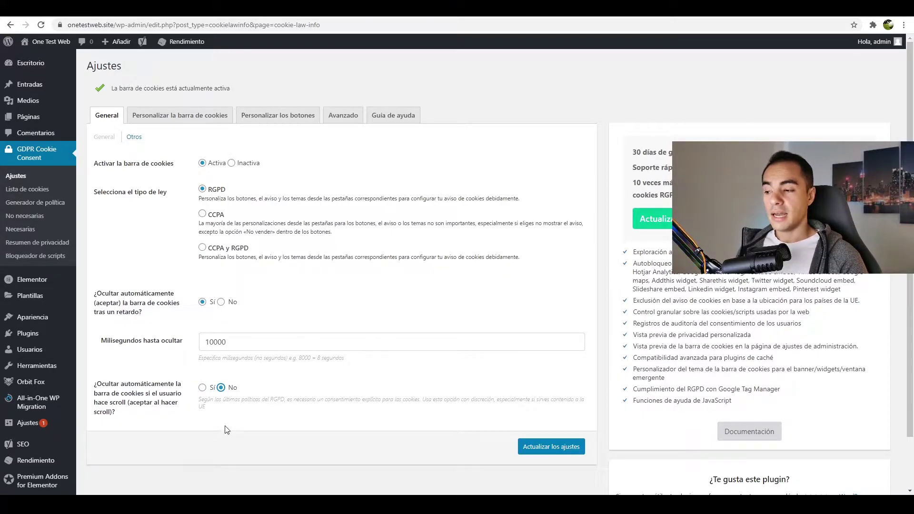
{"action": "left_click_drag", "start_coordinate": [327, 400], "coordinate": [419, 401]}
{"action": "left_click", "coordinate": [410, 421]}
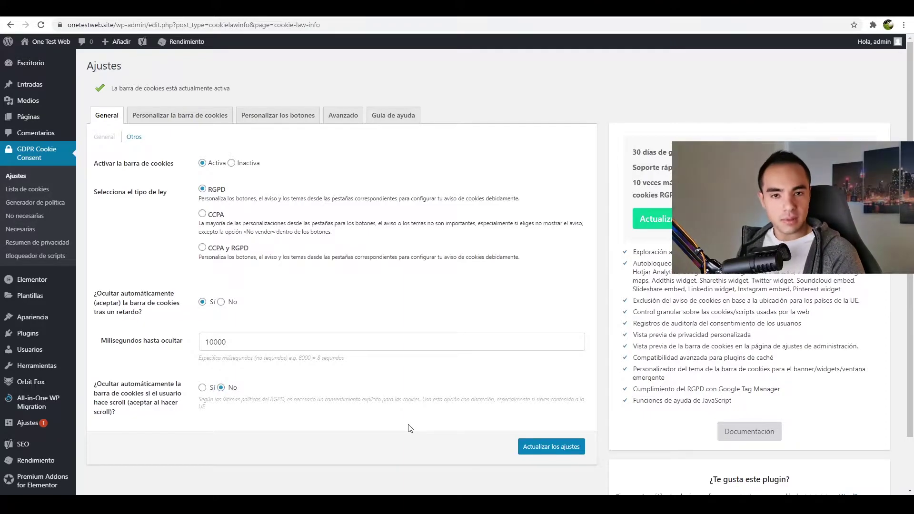
{"action": "left_click", "coordinate": [212, 388]}
{"action": "left_click", "coordinate": [221, 388]}
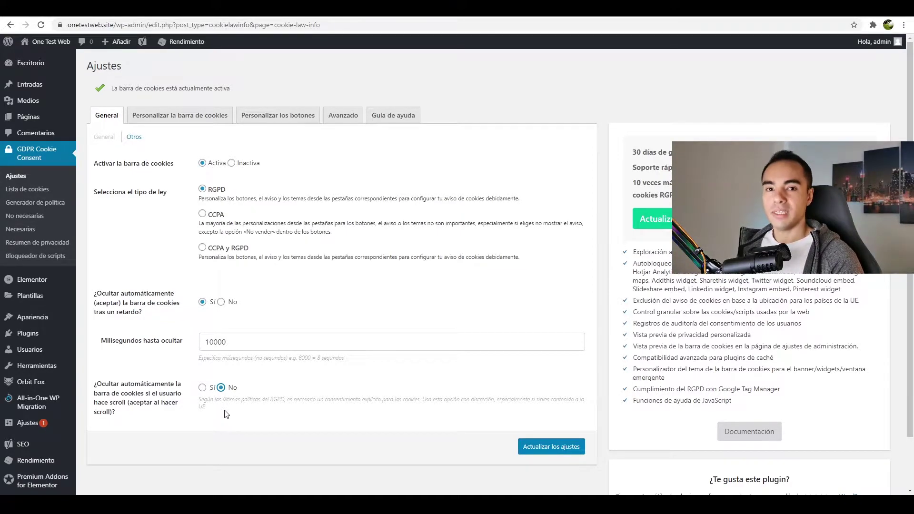
{"action": "left_click", "coordinate": [218, 342]}
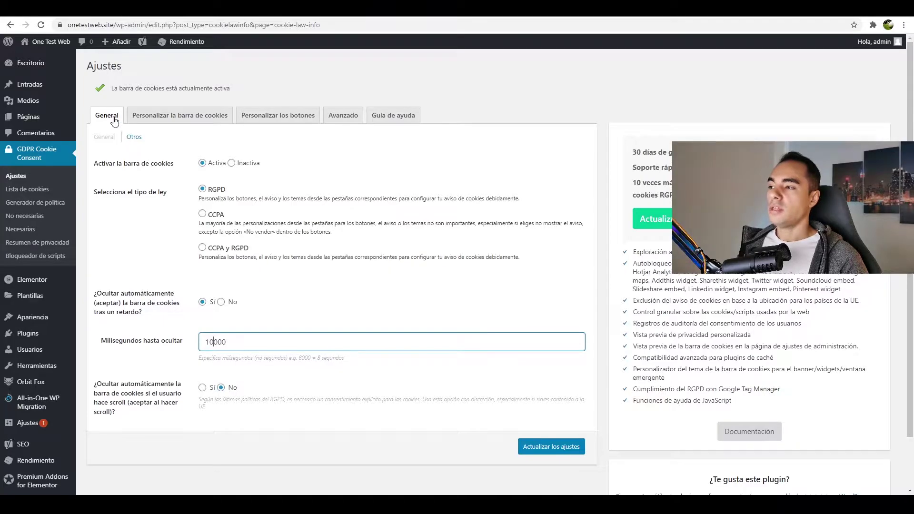
Replace the cookie bar message with "Usamos cookies para mejorar tu experiencia. Si continuas navegando asumimos que aceptas las", copied from the other WordPress site's plugin settings
{"action": "left_click", "coordinate": [135, 138]}
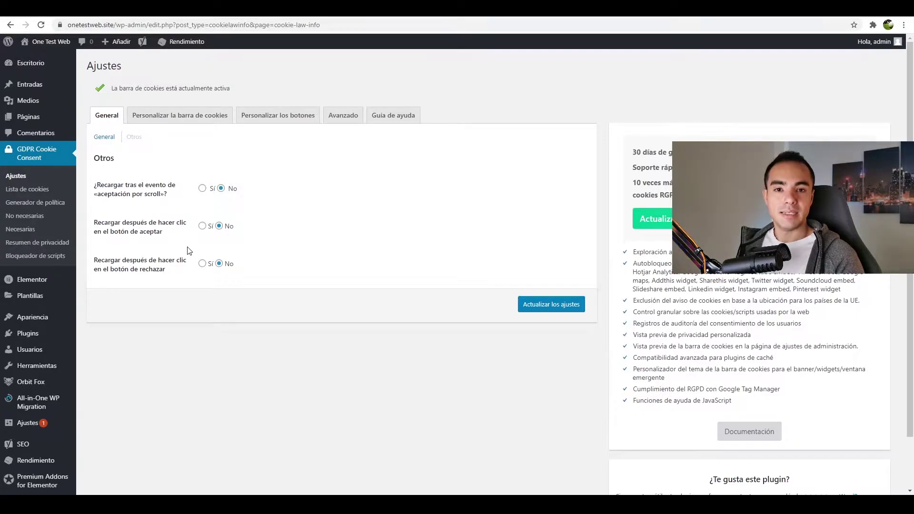
{"action": "left_click", "coordinate": [170, 125]}
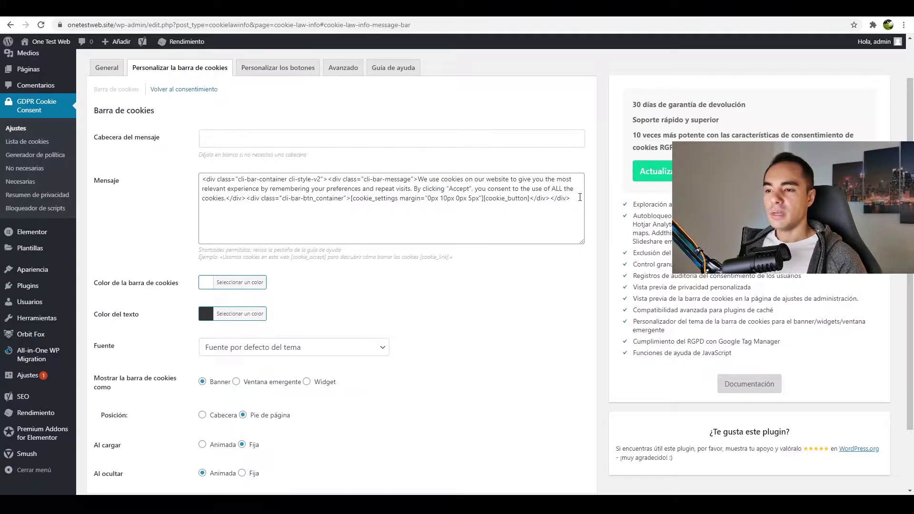
{"action": "left_click_drag", "start_coordinate": [578, 204], "coordinate": [204, 177]}
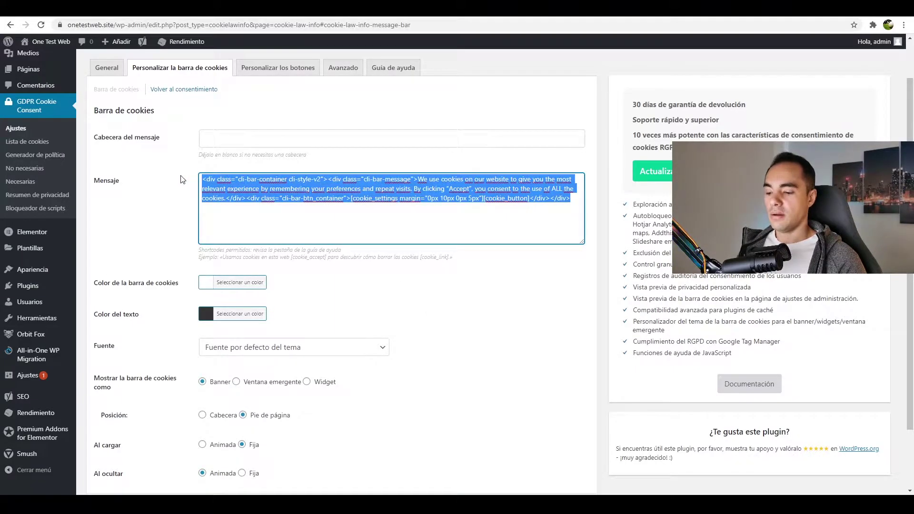
{"action": "key", "text": "BackSpace"}
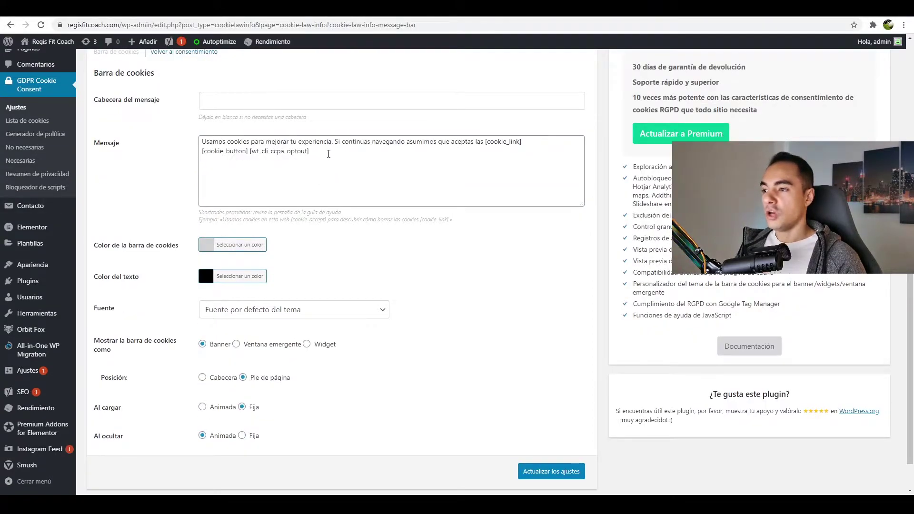
{"action": "left_click", "coordinate": [314, 152]}
{"action": "left_click_drag", "start_coordinate": [314, 152], "coordinate": [193, 143]}
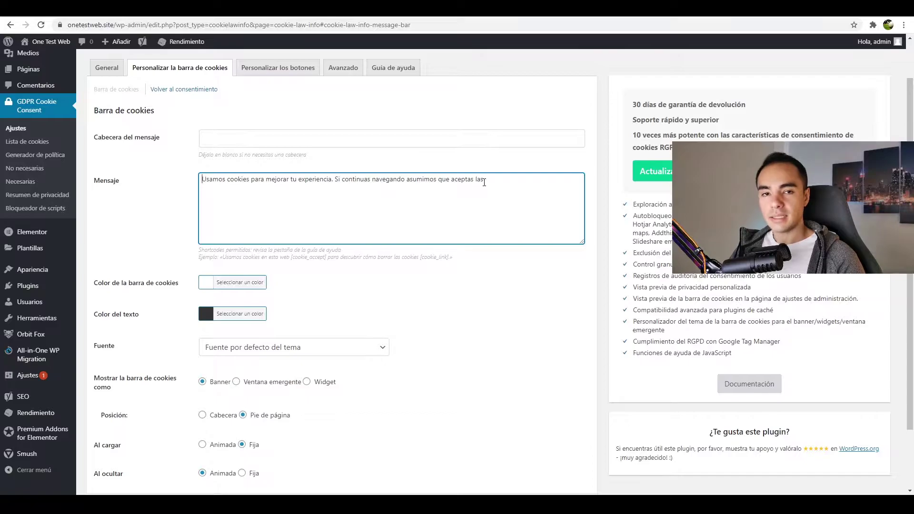
Set the accept button's text to "ACEPTAR" and its background colour to black
{"action": "left_click", "coordinate": [272, 72]}
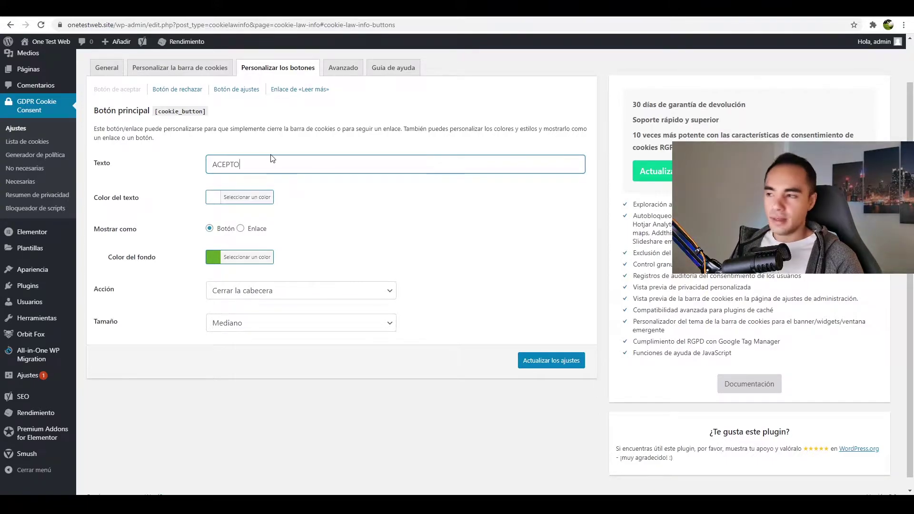
{"action": "left_click_drag", "start_coordinate": [272, 157], "coordinate": [187, 165]}
{"action": "type", "text": "OK"}
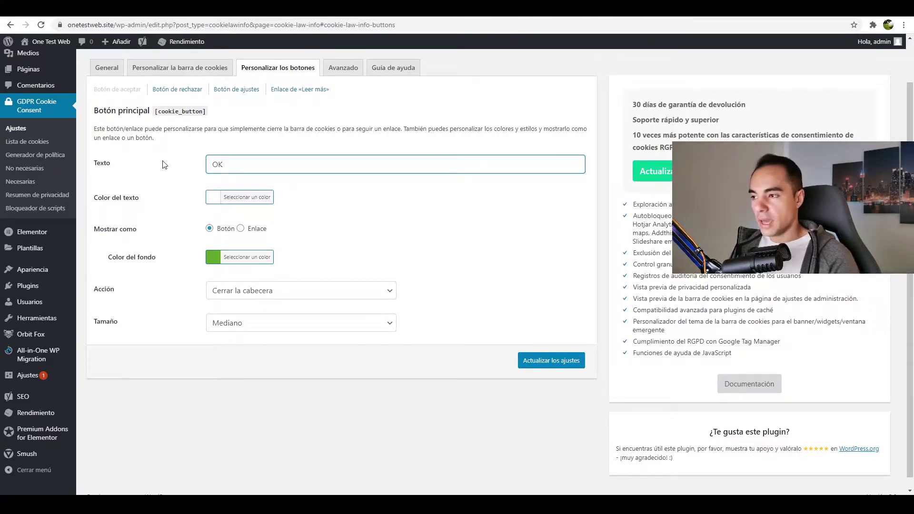
{"action": "key", "text": "BackSpace"}
{"action": "key", "text": "BackSpace"}
{"action": "left_click", "coordinate": [162, 165]}
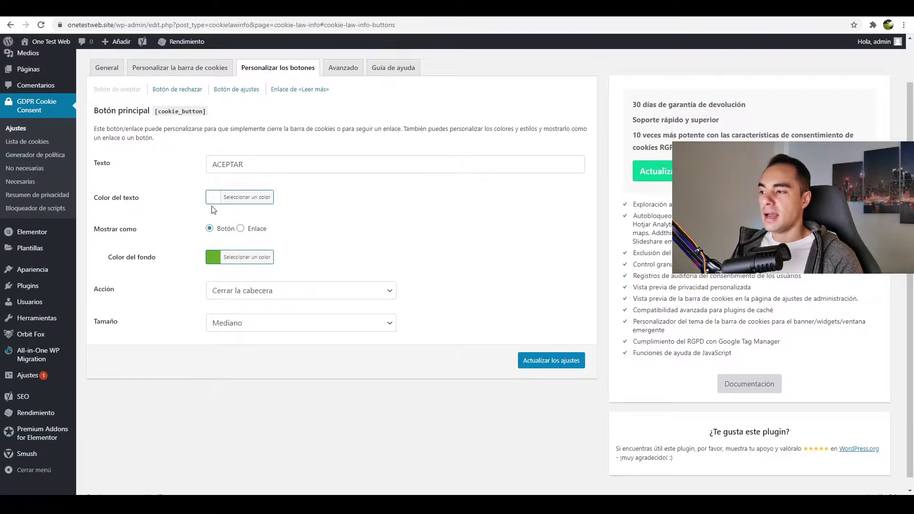
{"action": "left_click", "coordinate": [213, 258]}
{"action": "left_click_drag", "start_coordinate": [257, 301], "coordinate": [143, 398]}
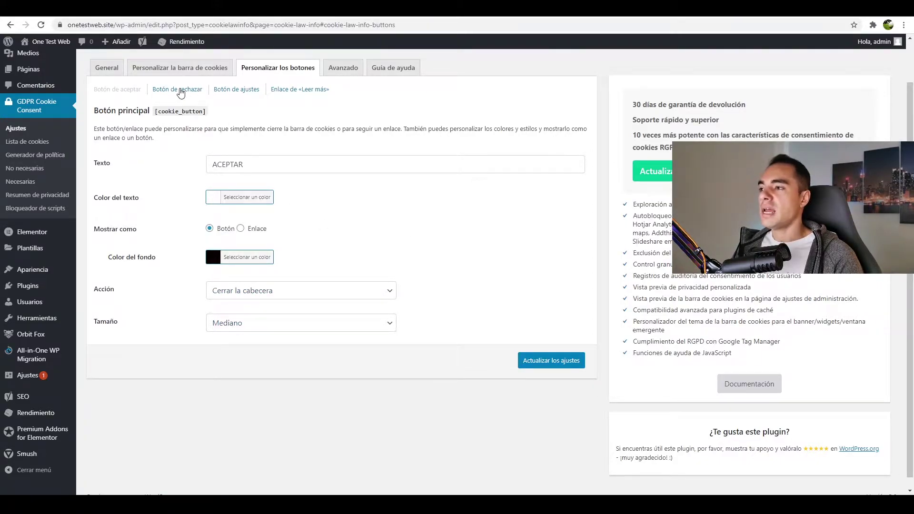
Set the "Leer más" link's text to "Políticas de cookies" and its text colour to blue
{"action": "left_click", "coordinate": [180, 92]}
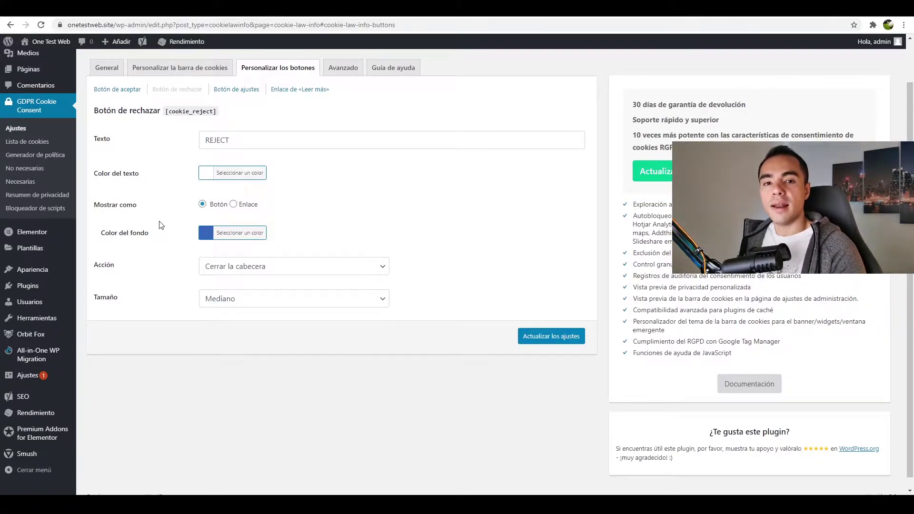
{"action": "left_click", "coordinate": [298, 90]}
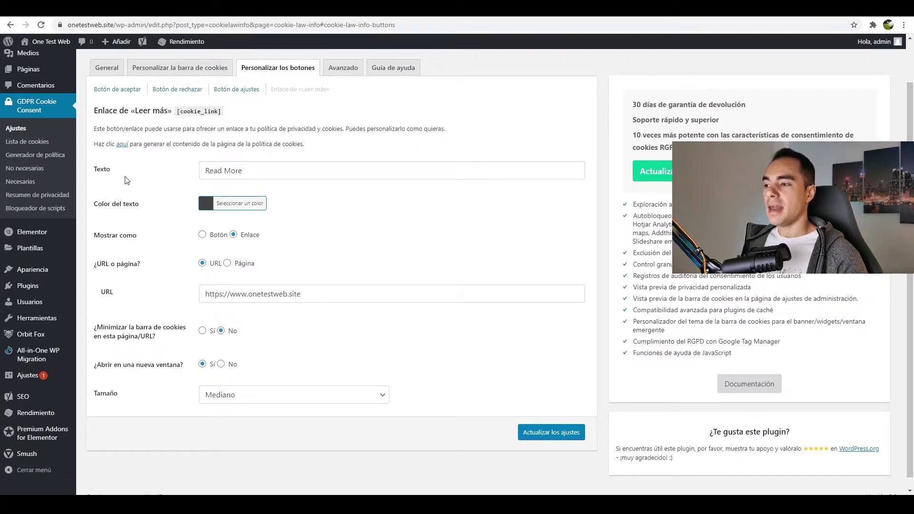
{"action": "triple_click", "coordinate": [206, 174]}
{"action": "type", "text": "Políticas de cookies"}
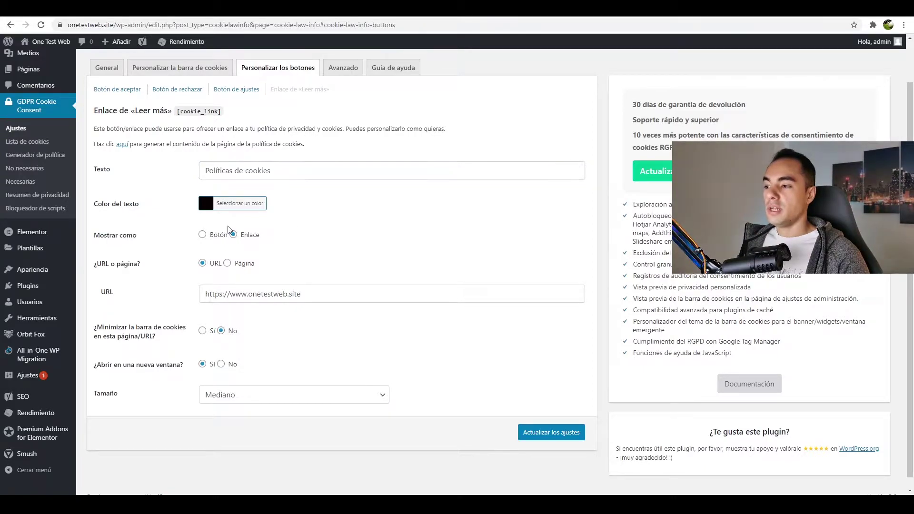
{"action": "left_click", "coordinate": [239, 203]}
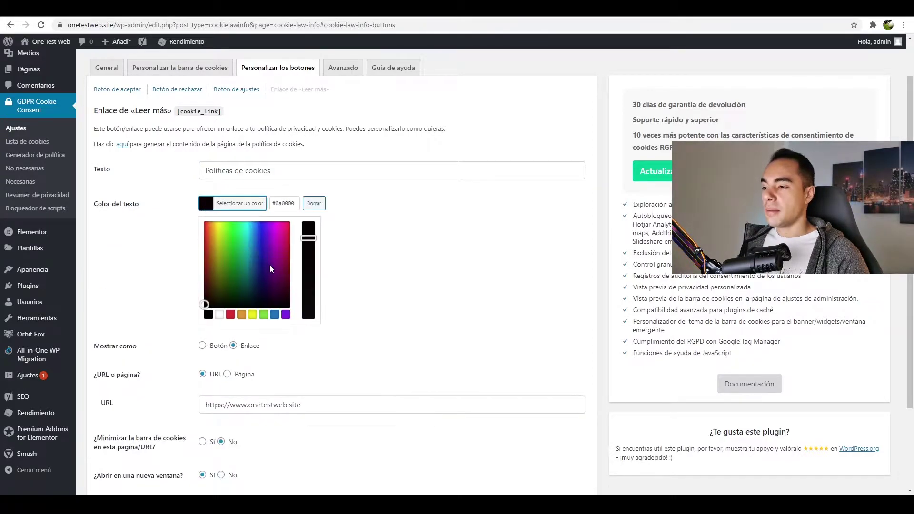
{"action": "left_click", "coordinate": [252, 231]}
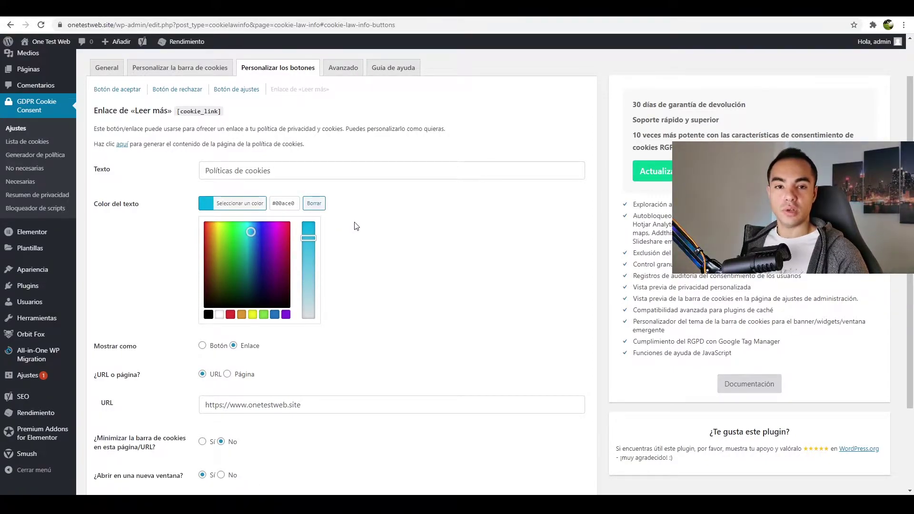
{"action": "key", "text": "Escape"}
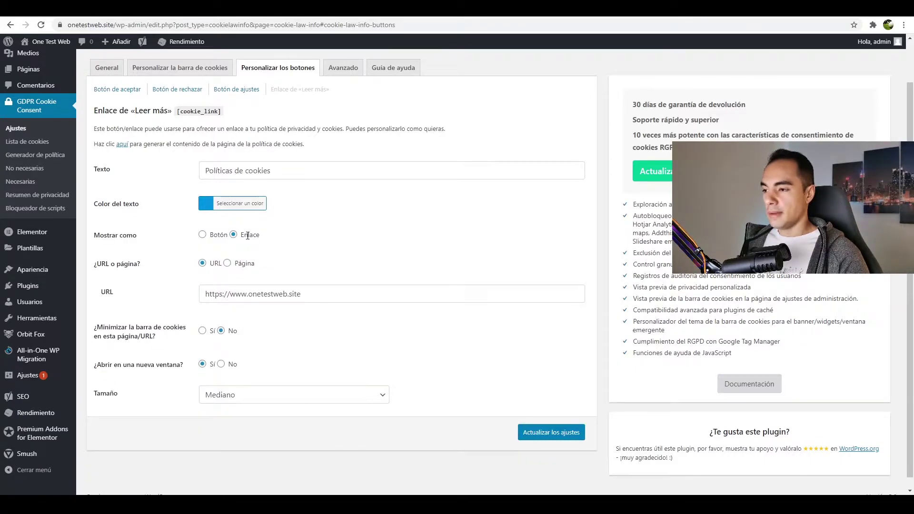
{"action": "left_click_drag", "start_coordinate": [326, 295], "coordinate": [200, 303]}
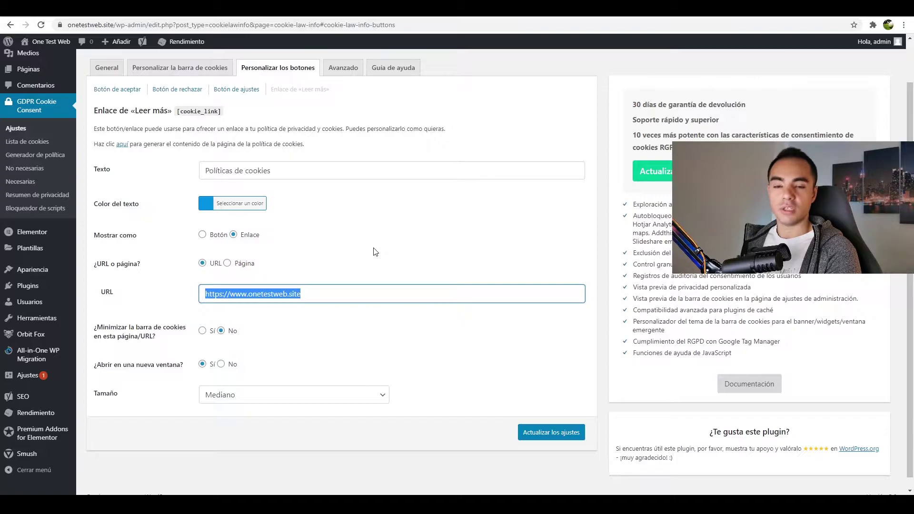
{"action": "left_click", "coordinate": [318, 301]}
{"action": "left_click_drag", "start_coordinate": [305, 294], "coordinate": [204, 294]}
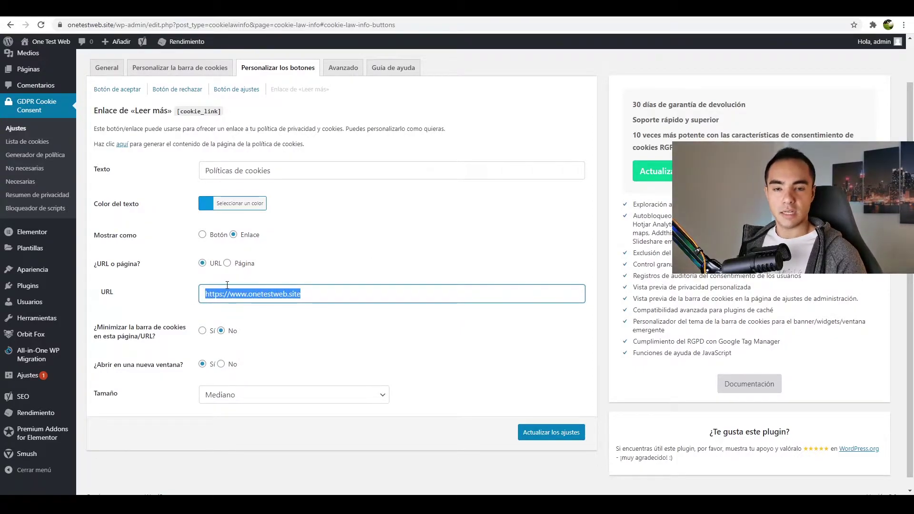
{"action": "left_click", "coordinate": [223, 335]}
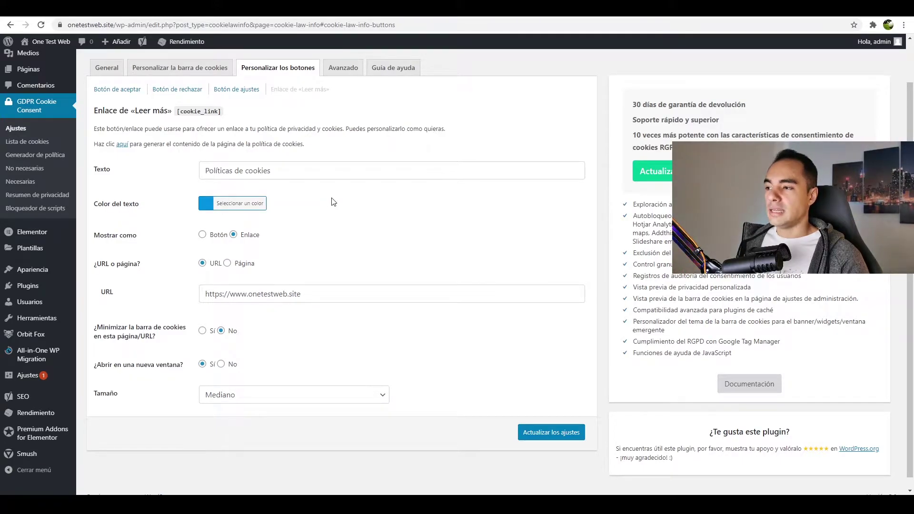
Append the "Leer más" link's shortcode [cookie_link] to the end of the cookie bar message
{"action": "left_click_drag", "start_coordinate": [222, 116], "coordinate": [183, 120]}
{"action": "key", "text": "ctrl+c"}
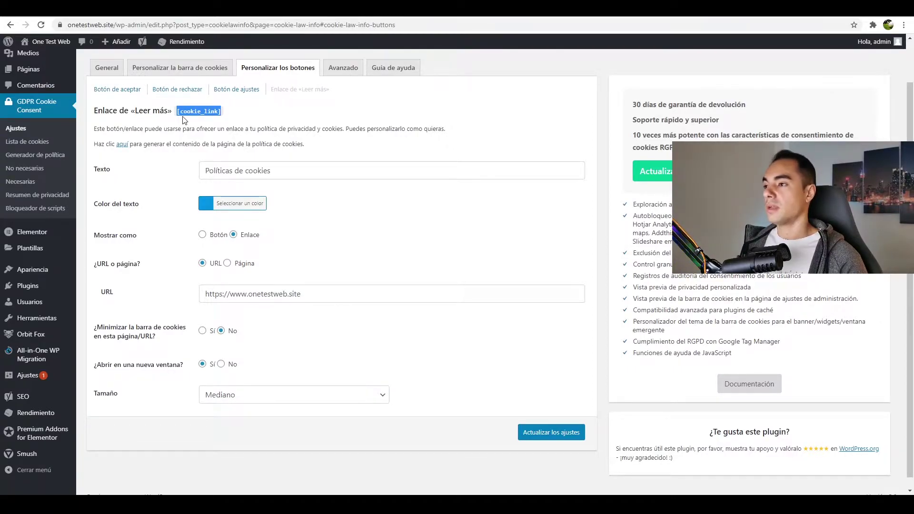
{"action": "left_click", "coordinate": [173, 68]}
{"action": "left_click", "coordinate": [503, 190]}
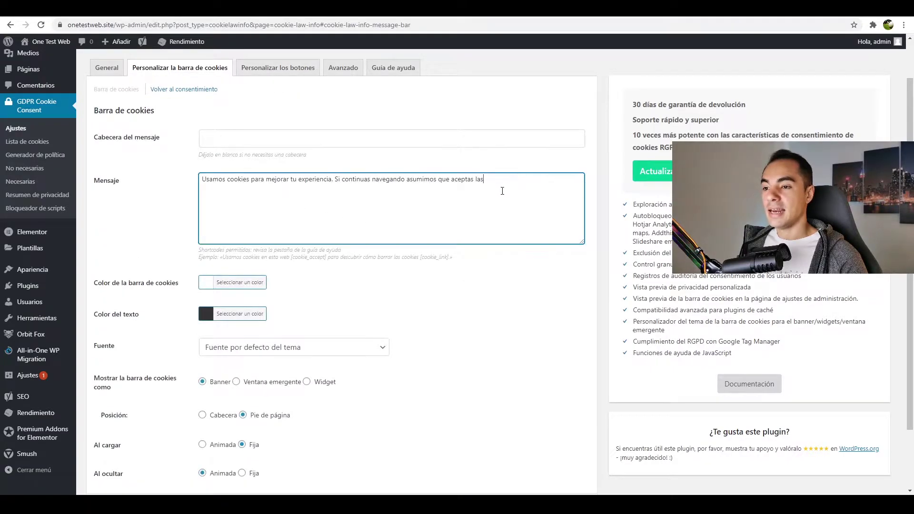
{"action": "key", "text": "ctrl+v"}
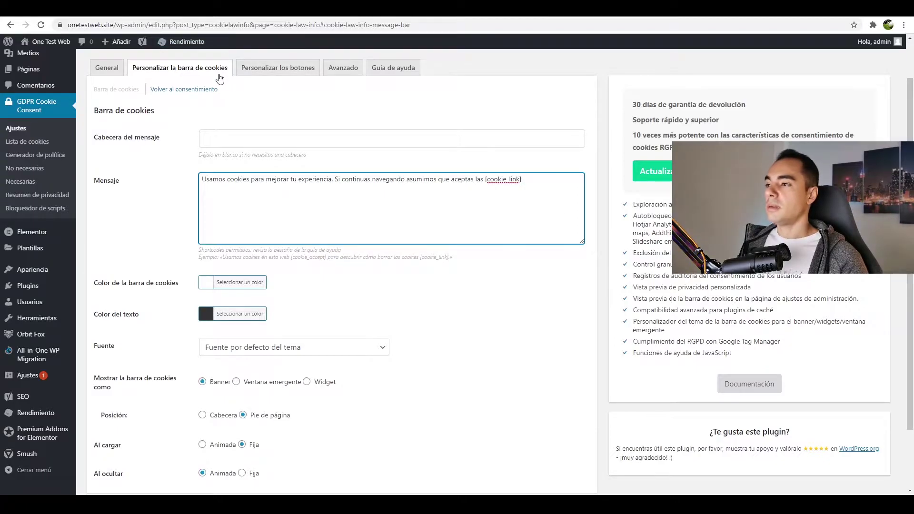
Add the accept button's shortcode [cookie_button] after [cookie_link] in the cookie bar message
{"action": "left_click", "coordinate": [268, 72]}
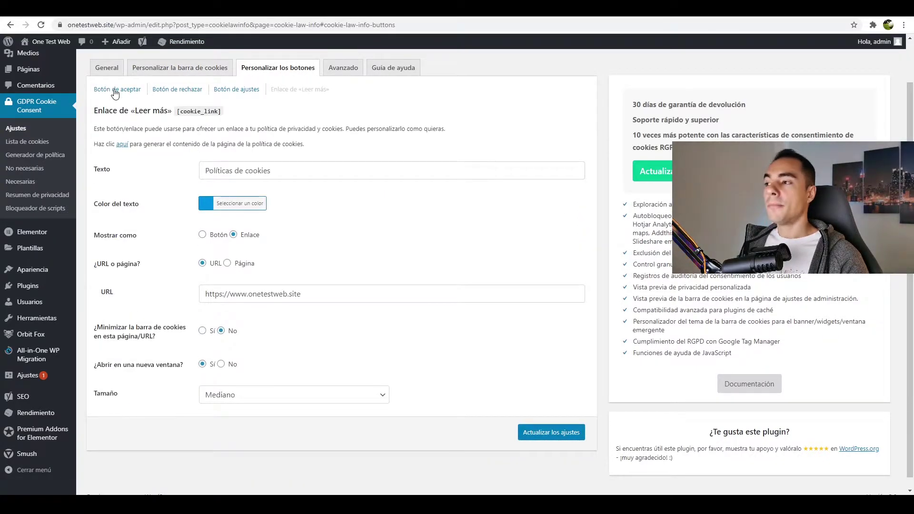
{"action": "left_click", "coordinate": [116, 91]}
{"action": "left_click_drag", "start_coordinate": [208, 116], "coordinate": [157, 114]}
{"action": "key", "text": "ctrl+c"}
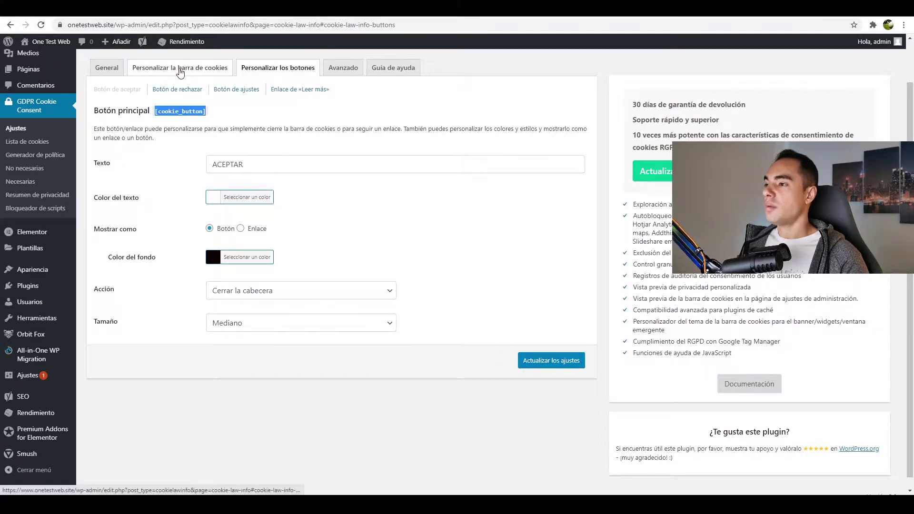
{"action": "left_click", "coordinate": [180, 72]}
{"action": "left_click", "coordinate": [556, 193]}
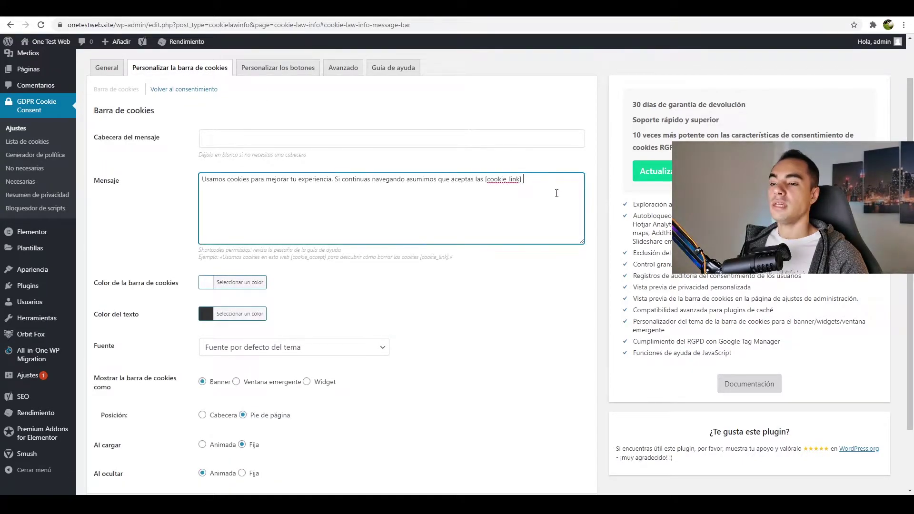
{"action": "key", "text": "ctrl+v"}
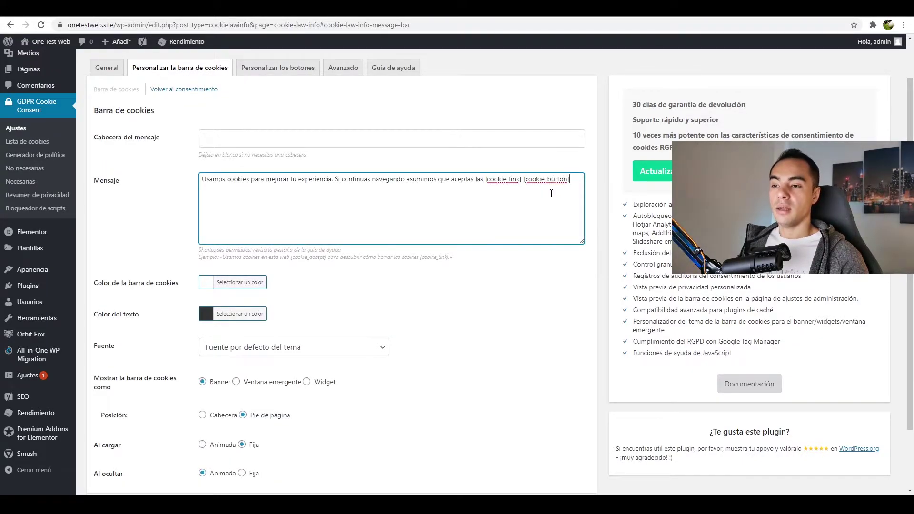
Save the cookie bar settings and accept the cookies in the bar on the site's home page
{"action": "left_click", "coordinate": [525, 308]}
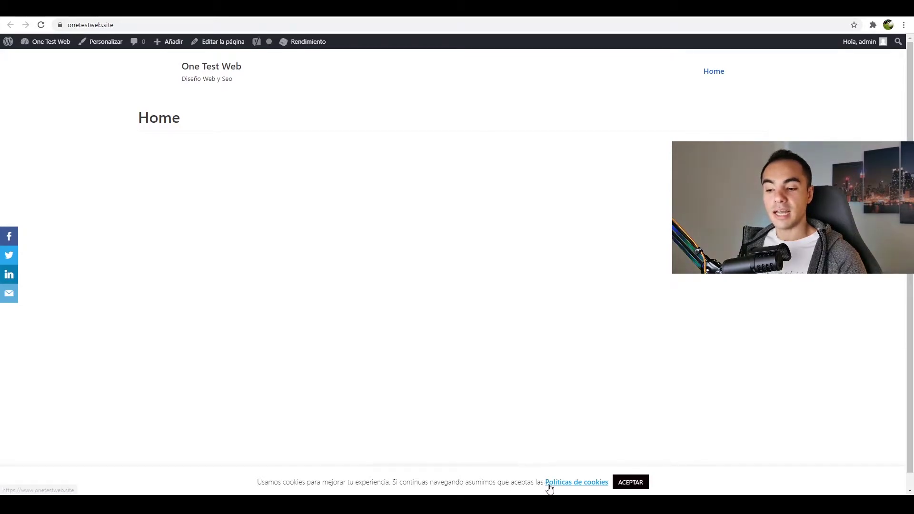
{"action": "left_click", "coordinate": [627, 486]}
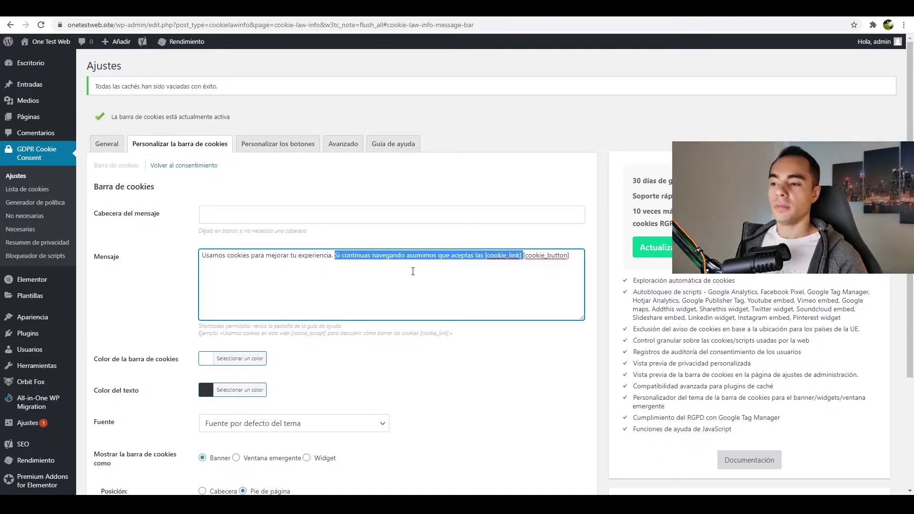
Set the law type to "CCPA y RGPD", activate the CCPA notice and update the settings
{"action": "left_click", "coordinate": [106, 143]}
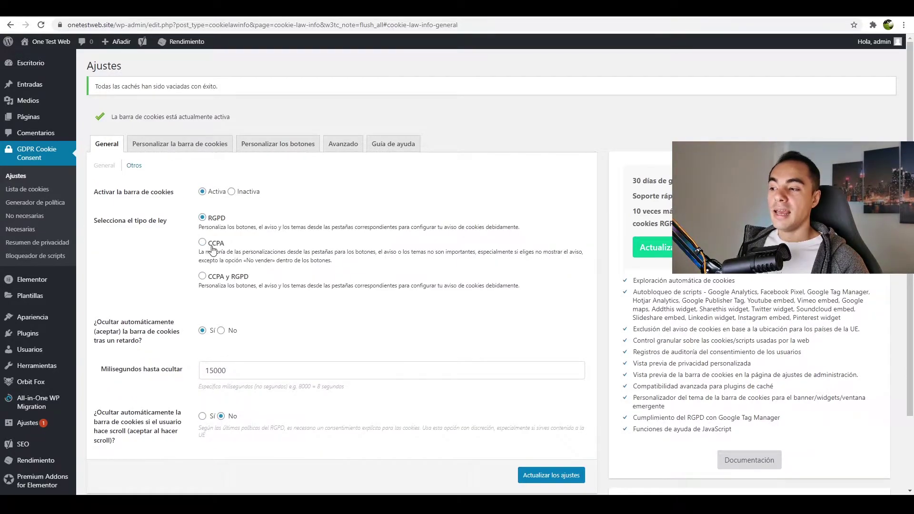
{"action": "left_click", "coordinate": [202, 278]}
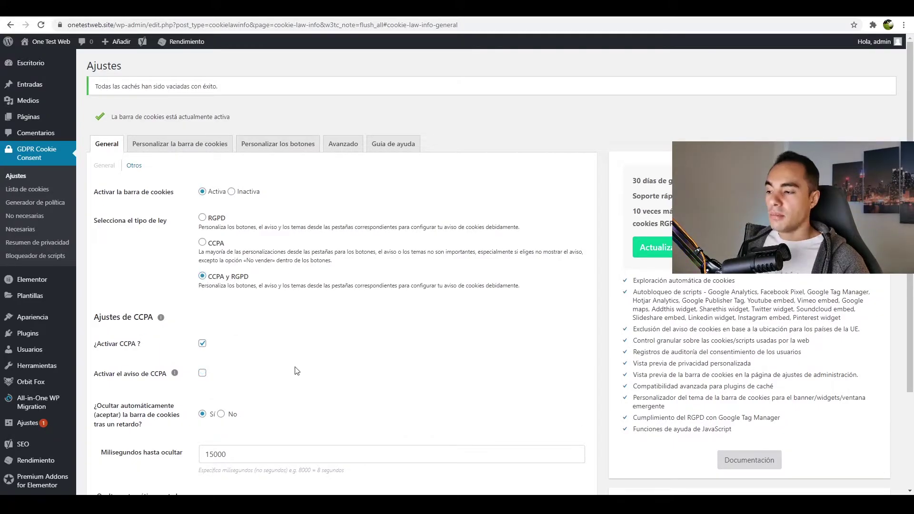
{"action": "left_click", "coordinate": [135, 378]}
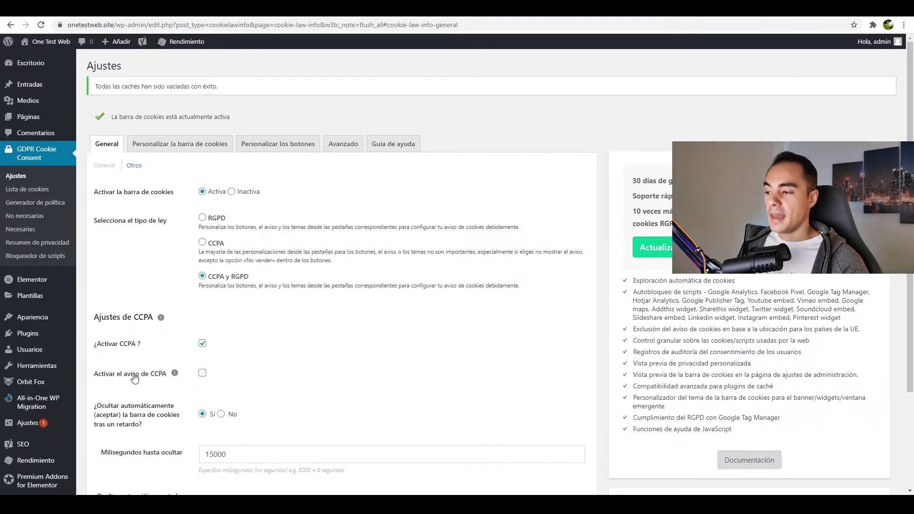
{"action": "left_click", "coordinate": [202, 373]}
{"action": "scroll", "coordinate": [300, 407], "scroll_direction": "down", "scroll_amount": 2}
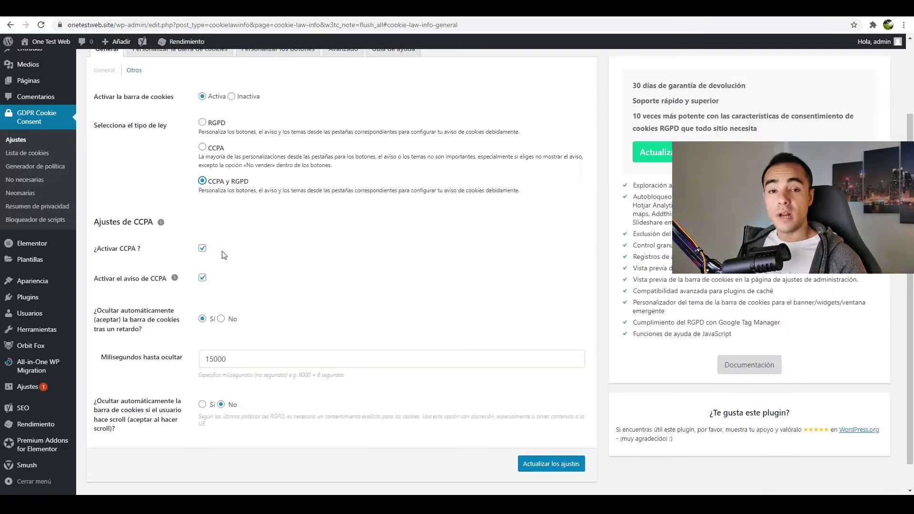
{"action": "left_click", "coordinate": [552, 465]}
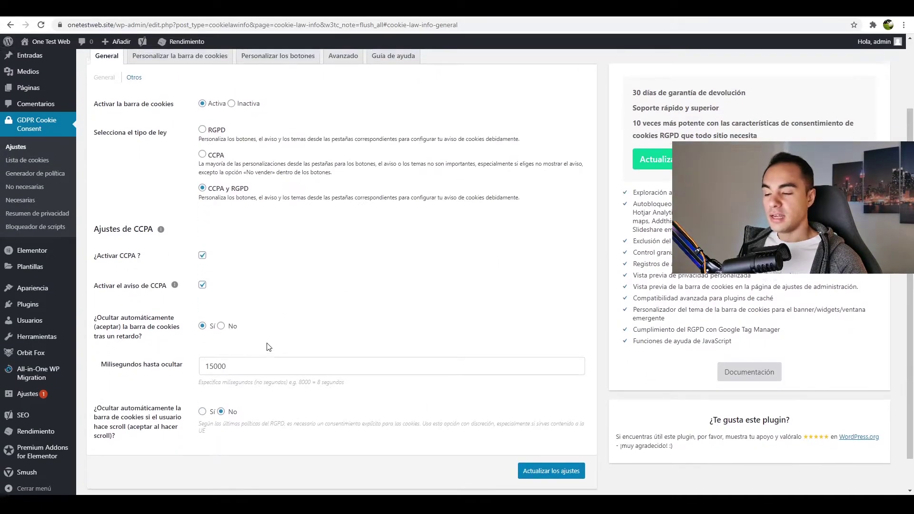
Set the "No vender" link's CCPA text to "No vender mi información personal" and copy its shortcode [wt_cli_ccpa_optout]
{"action": "scroll", "coordinate": [269, 348], "scroll_direction": "up", "scroll_amount": 2}
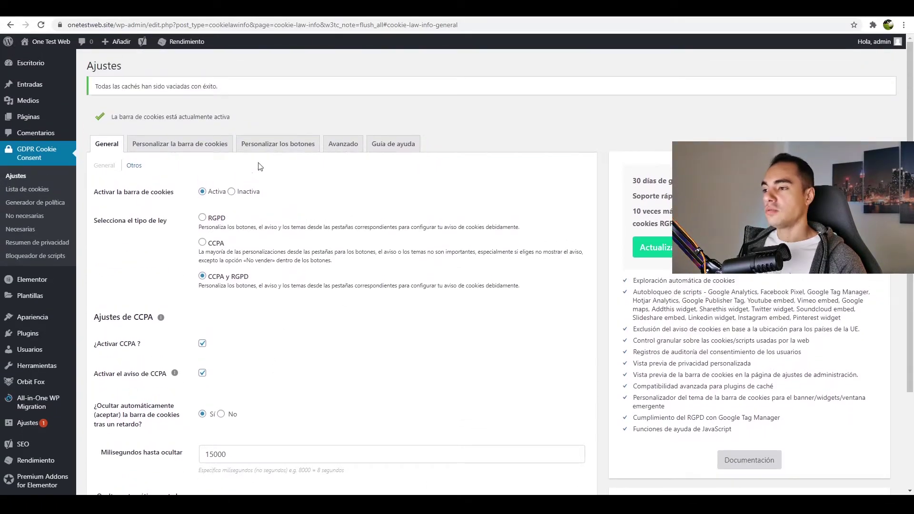
{"action": "left_click", "coordinate": [279, 150]}
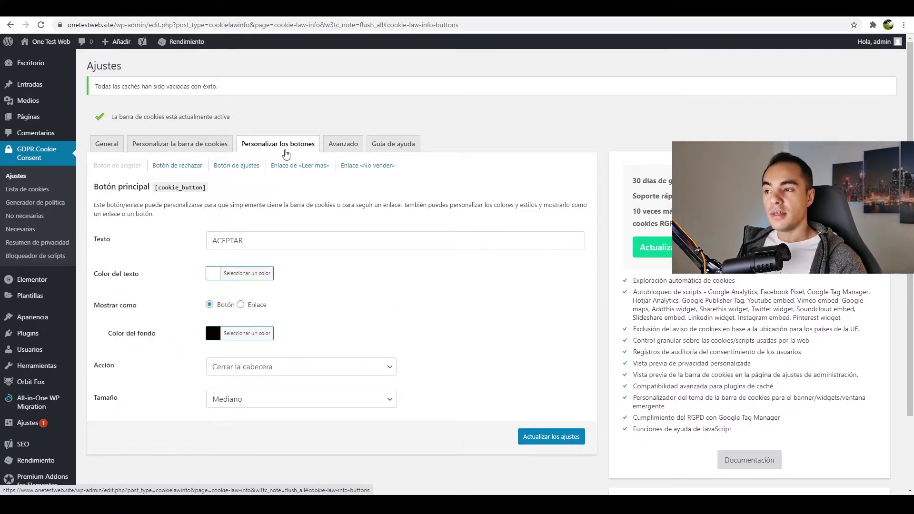
{"action": "left_click", "coordinate": [369, 172]}
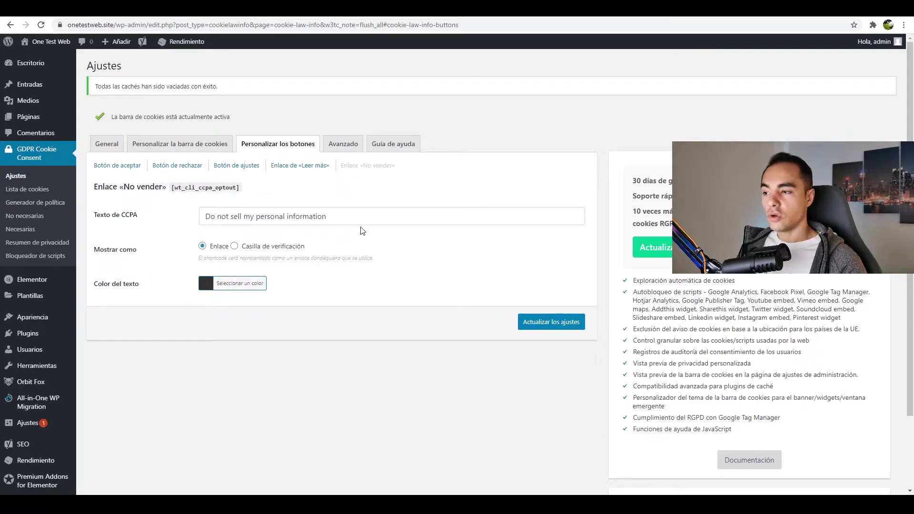
{"action": "triple_click", "coordinate": [359, 218]}
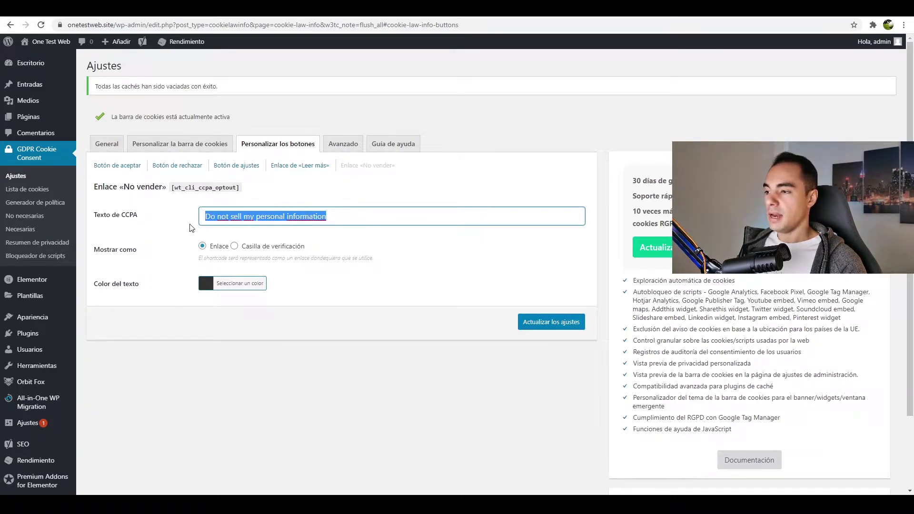
{"action": "type", "text": "No vender mi información personal"}
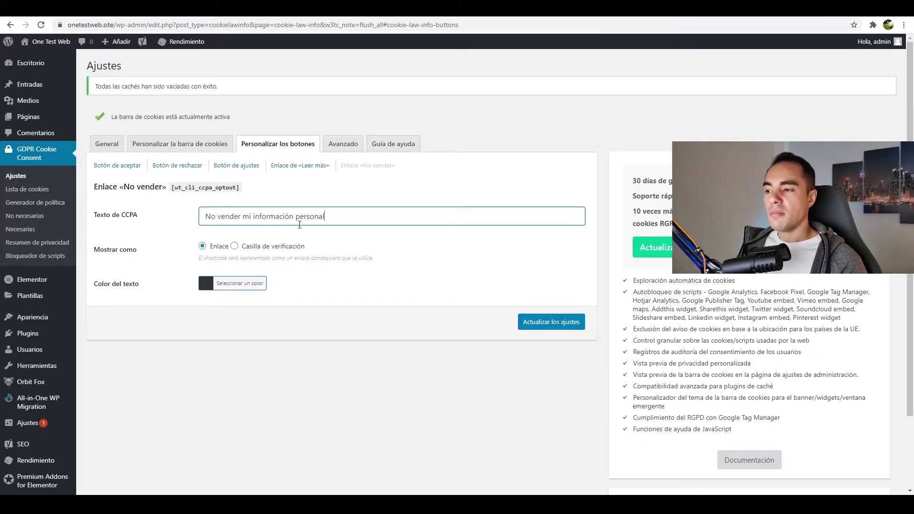
{"action": "left_click", "coordinate": [245, 191]}
{"action": "left_click_drag", "start_coordinate": [241, 187], "coordinate": [173, 188]}
{"action": "key", "text": "ctrl+c"}
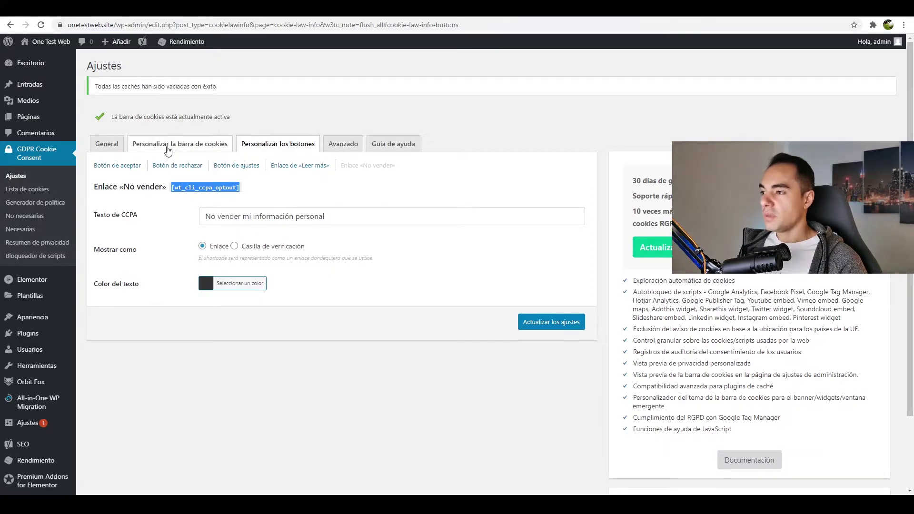
Replace the cookie bar message with "Usamos cookies para mejorar tu experiencia. Si continuas navegando asumimos que aceptas las [cookie_link] [cookie_button] [wt_cli_ccpa_optout]" and save it
{"action": "left_click", "coordinate": [184, 147]}
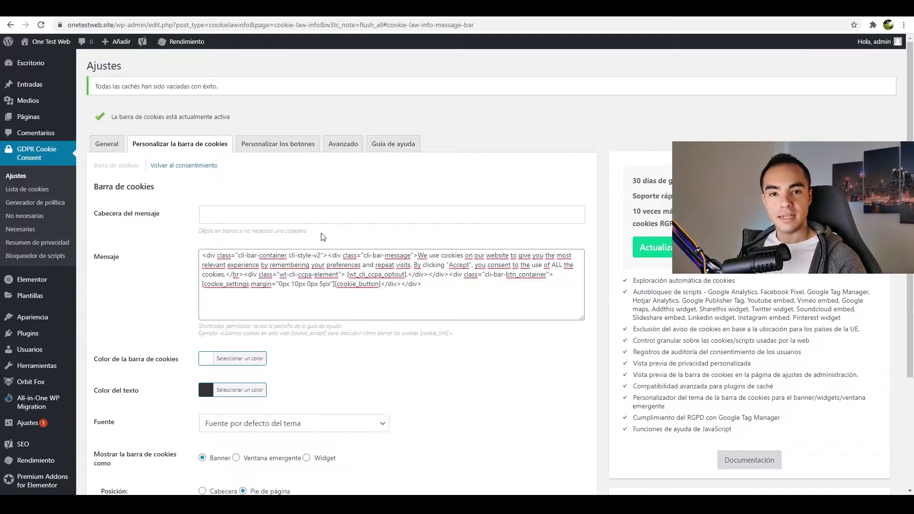
{"action": "left_click_drag", "start_coordinate": [447, 286], "coordinate": [196, 263]}
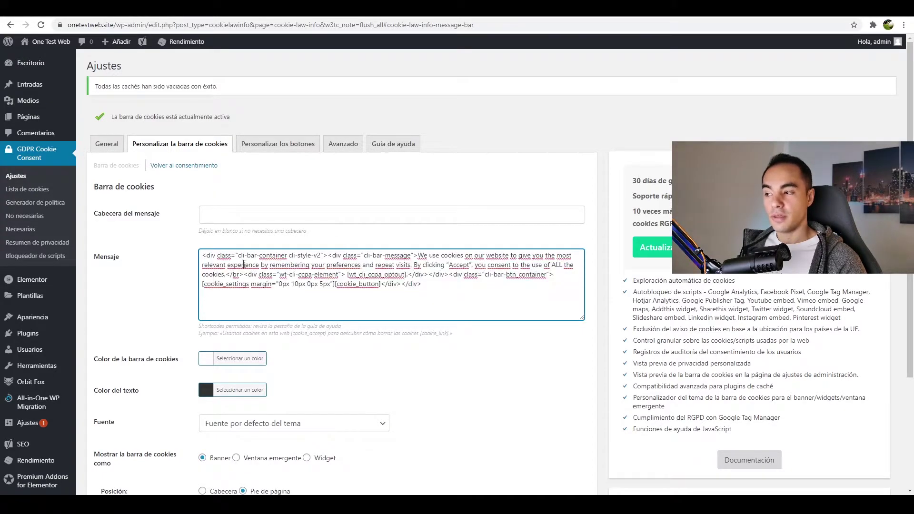
{"action": "left_click", "coordinate": [106, 145]}
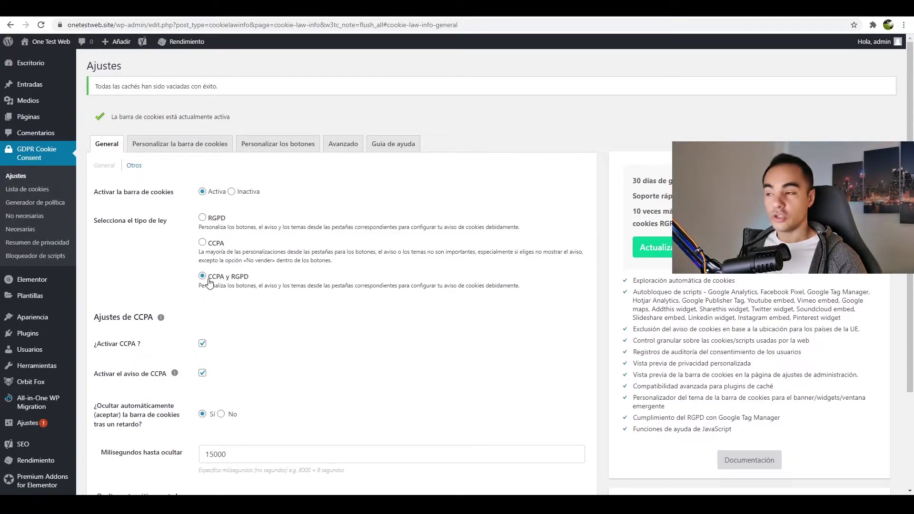
{"action": "left_click", "coordinate": [170, 149]}
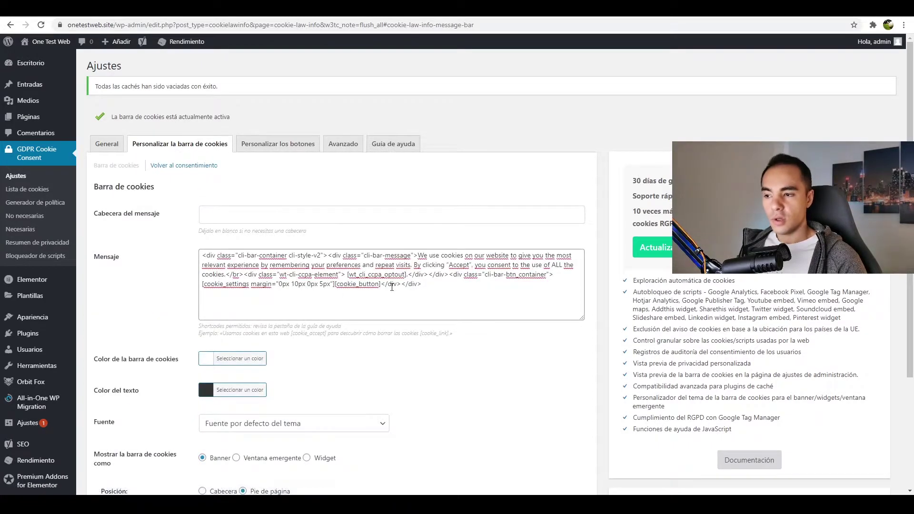
{"action": "left_click", "coordinate": [231, 298]}
{"action": "key", "text": "ctrl+a"}
{"action": "type", "text": "Usamos cookies para mejorar tu experiencia. Si continuas navegando asumimos que aceptas las [cookie_link] [cookie_button]"}
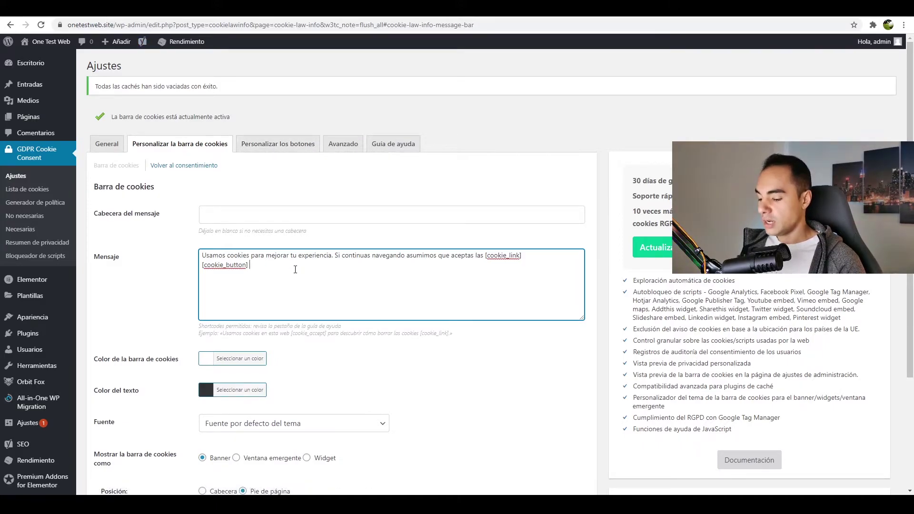
{"action": "key", "text": "ctrl+v"}
{"action": "left_click", "coordinate": [250, 265]}
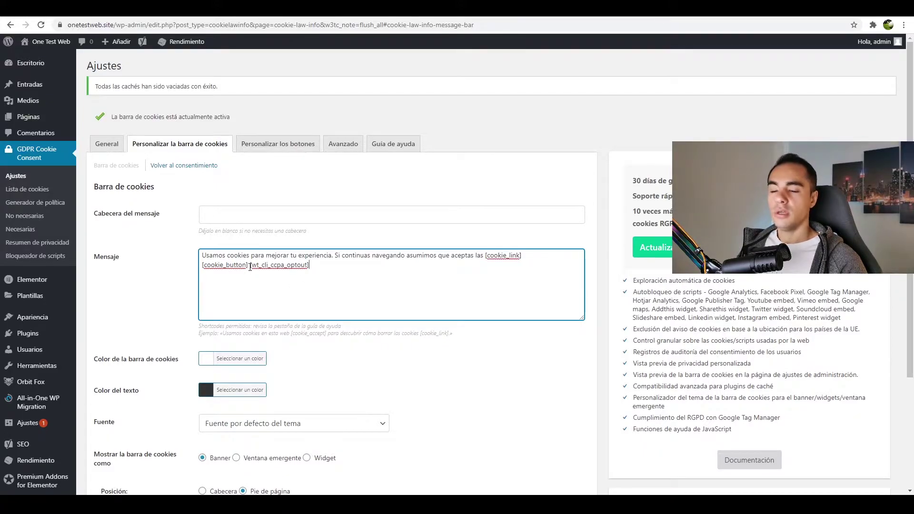
{"action": "scroll", "coordinate": [432, 278], "scroll_direction": "down", "scroll_amount": 3}
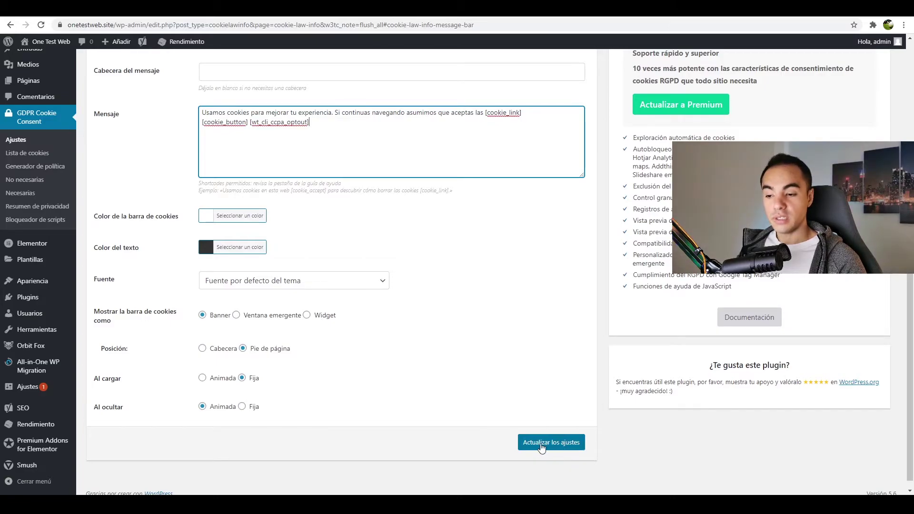
{"action": "left_click", "coordinate": [541, 444]}
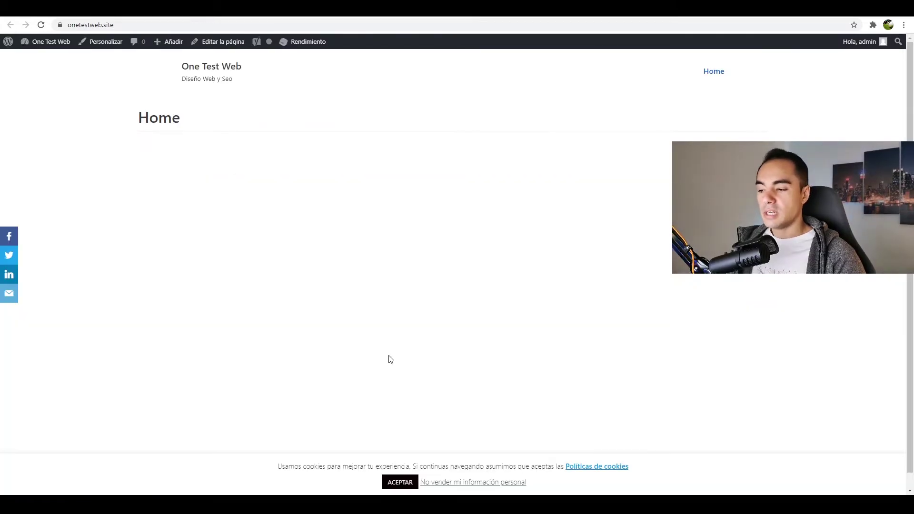
Test the "No vender mi información personal" link in the home page's cookie bar and confirm the rejection
{"action": "left_click_drag", "start_coordinate": [277, 467], "coordinate": [298, 467]}
{"action": "left_click", "coordinate": [278, 470]}
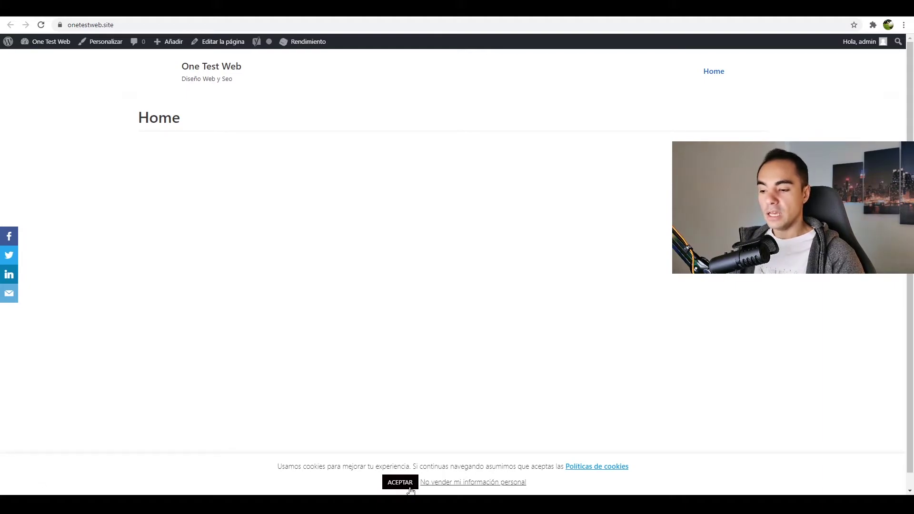
{"action": "left_click", "coordinate": [458, 482]}
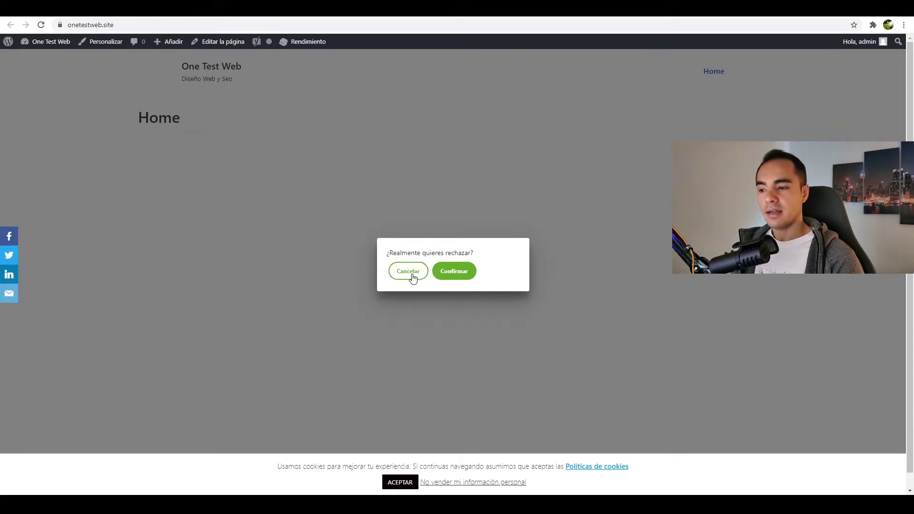
{"action": "left_click", "coordinate": [460, 271]}
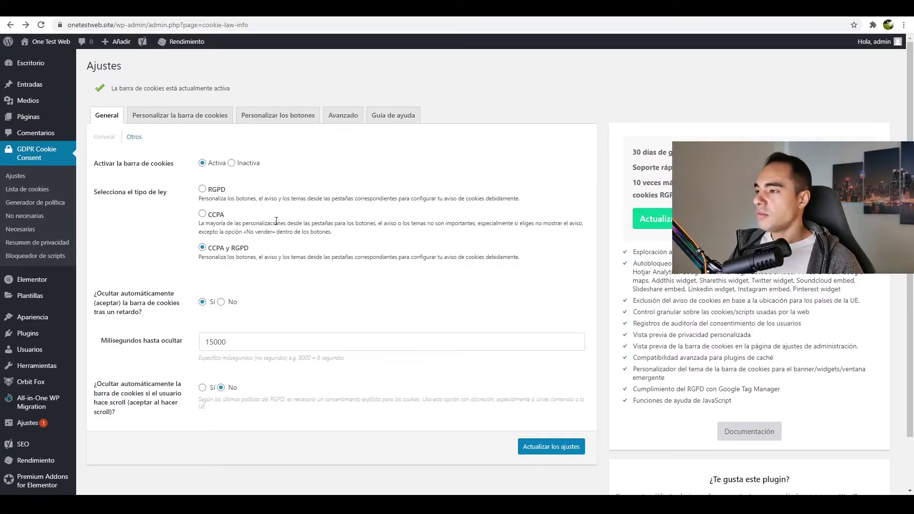
Create a new page titled "Política de Cookies"
{"action": "mouse_move", "coordinate": [29, 119]}
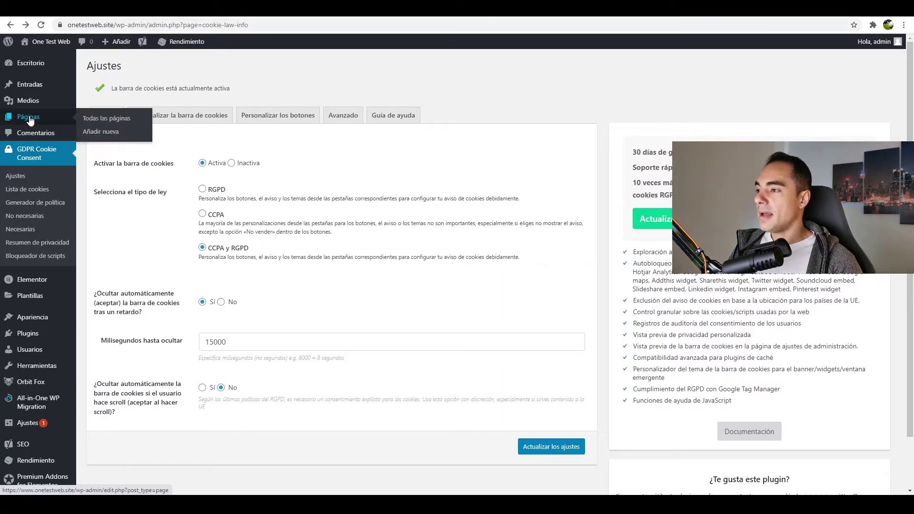
{"action": "left_click", "coordinate": [103, 118]}
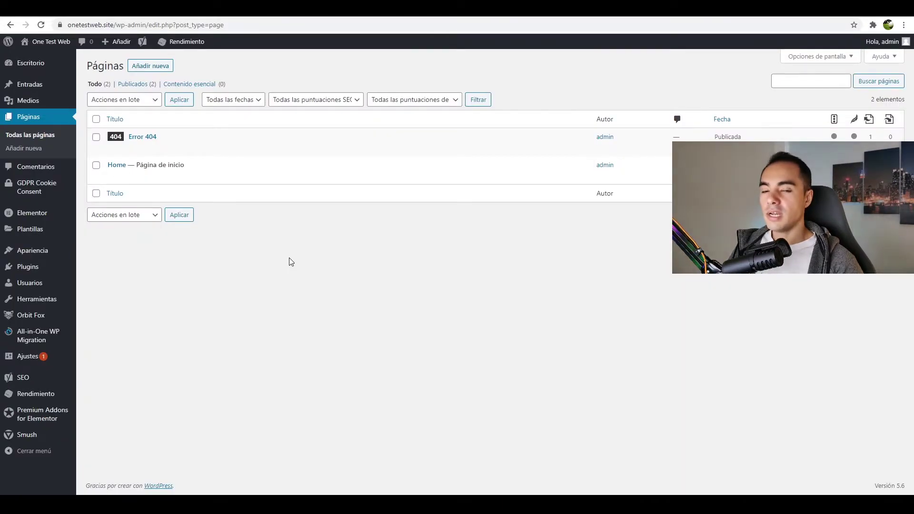
{"action": "left_click", "coordinate": [144, 68]}
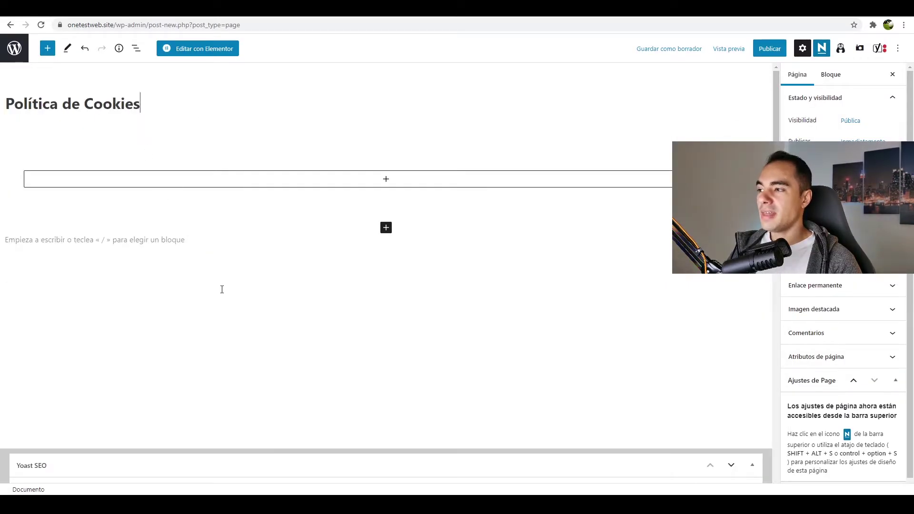
{"action": "left_click", "coordinate": [226, 143]}
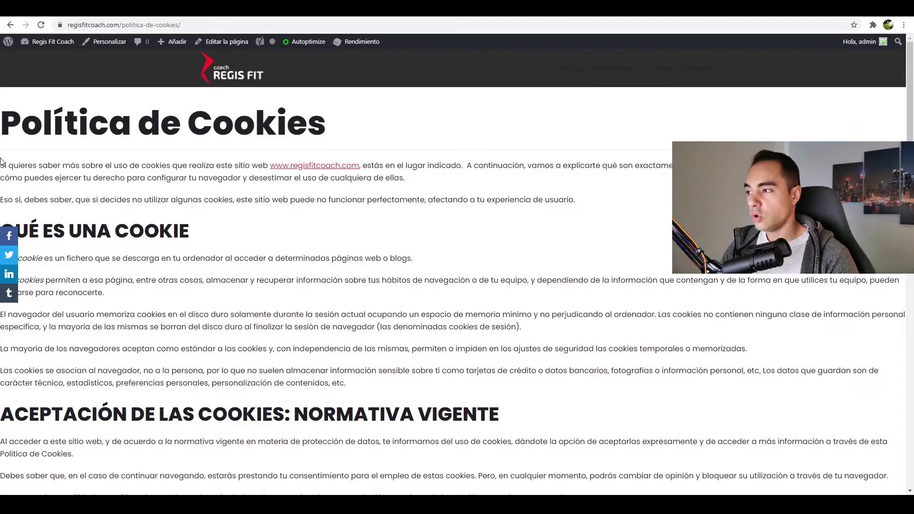
Copy the full cookie policy text from the regisfitcoach.com policy page and paste it into the body of the Política de Cookies page
{"action": "left_click_drag", "start_coordinate": [2, 166], "coordinate": [514, 509]}
{"action": "key", "text": "ctrl+c"}
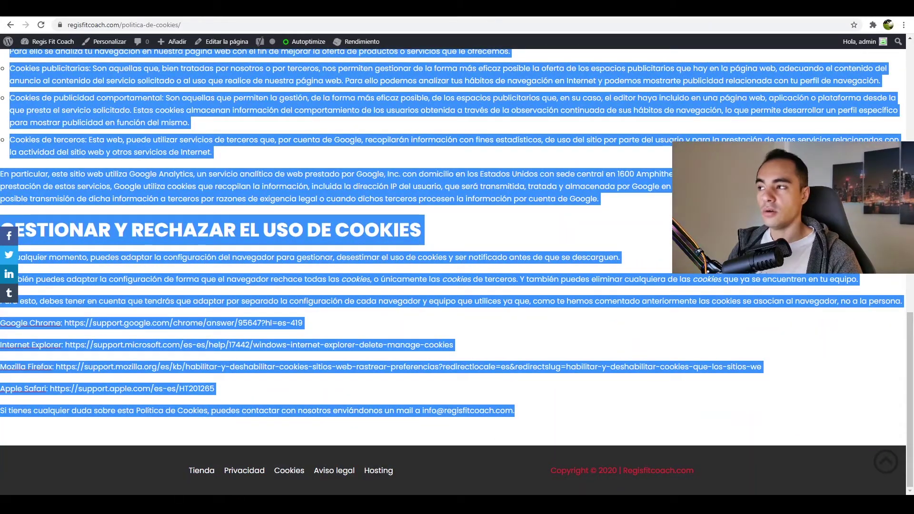
{"action": "key", "text": "ctrl+Tab"}
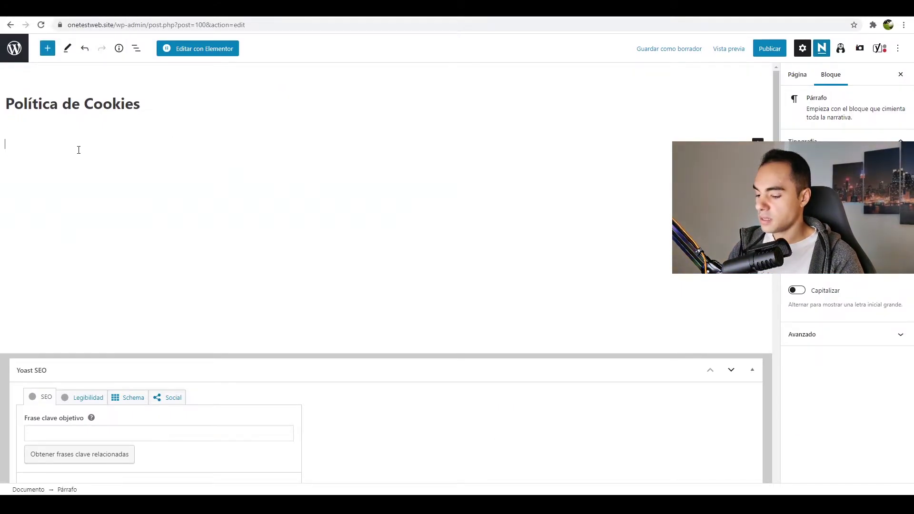
{"action": "key", "text": "ctrl+v"}
{"action": "scroll", "coordinate": [330, 280], "scroll_direction": "up", "scroll_amount": 15}
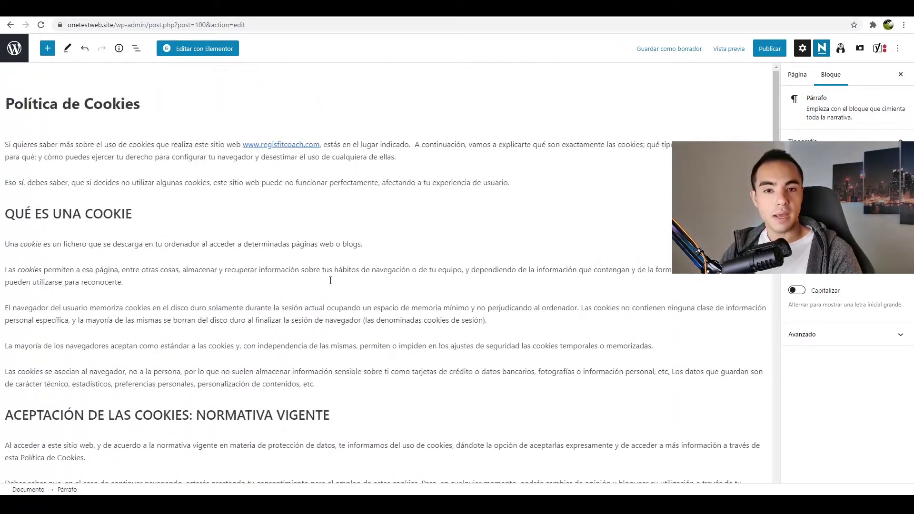
{"action": "left_click", "coordinate": [369, 232]}
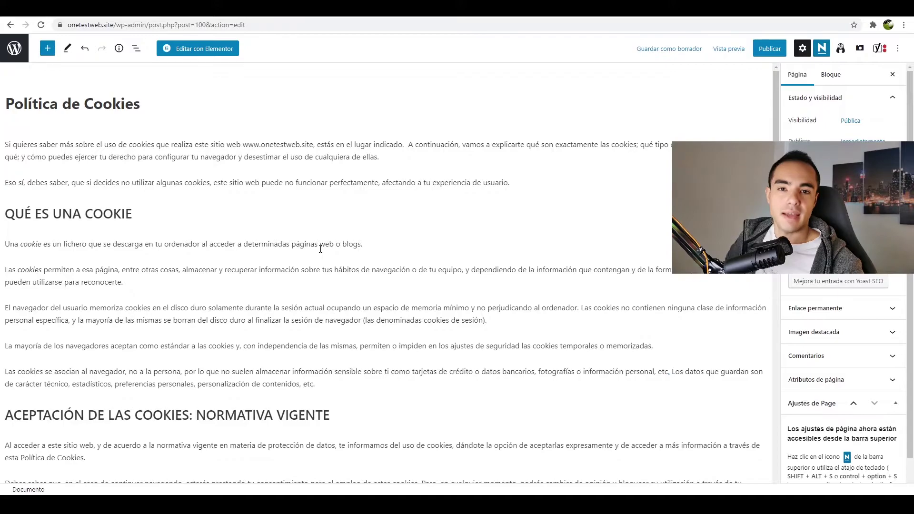
{"action": "left_click", "coordinate": [770, 49]}
{"action": "left_click", "coordinate": [800, 49]}
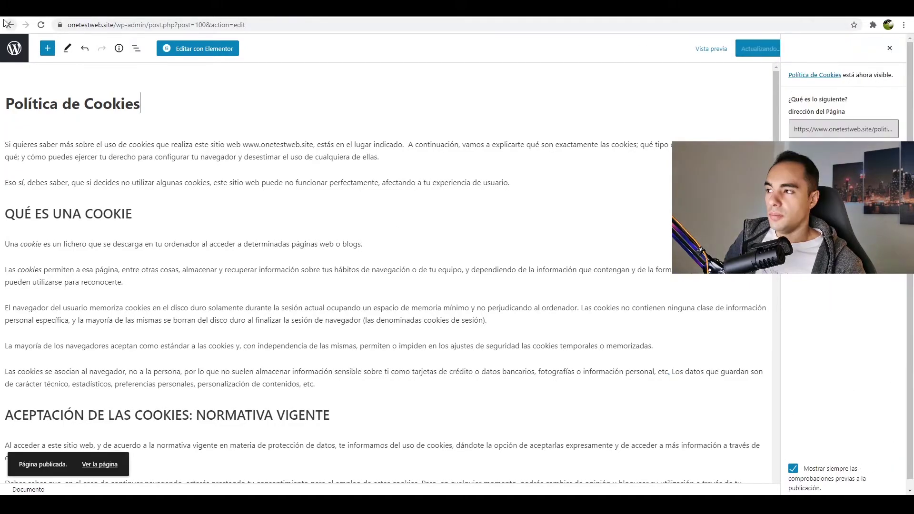
Create a new page titled "Política de privacidad", matching the title of the regisfitcoach.com privacy page
{"action": "left_click", "coordinate": [15, 52]}
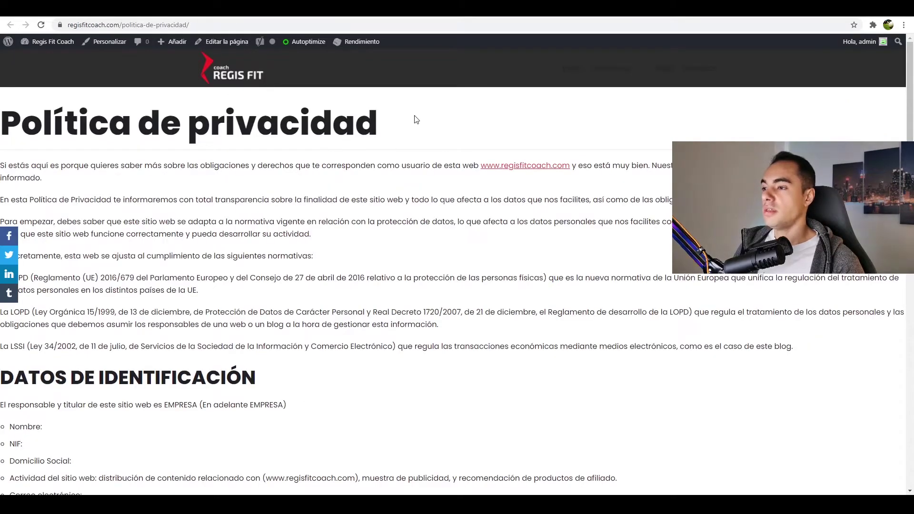
{"action": "left_click_drag", "start_coordinate": [417, 119], "coordinate": [10, 125]}
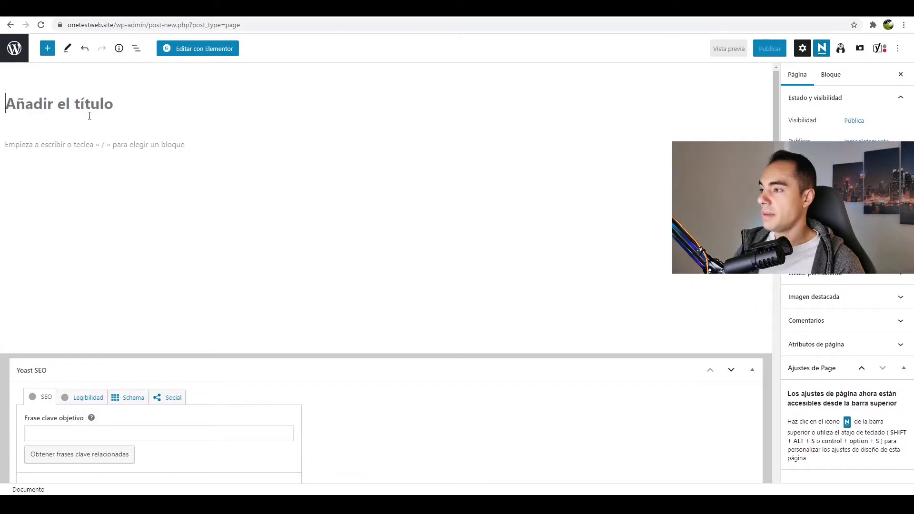
{"action": "type", "text": "Política de privacidad"}
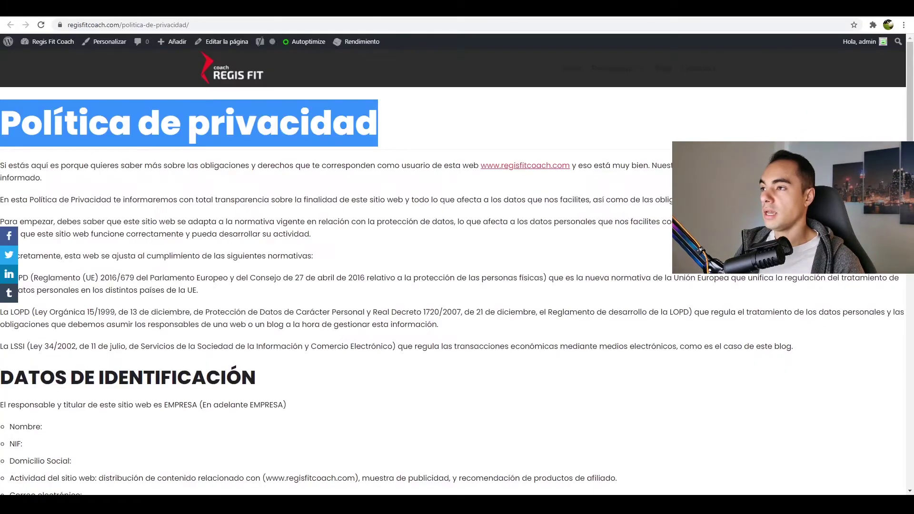
Copy the privacy policy text from regisfitcoach.com into the Política de privacidad page and publish it
{"action": "left_click", "coordinate": [21, 207]}
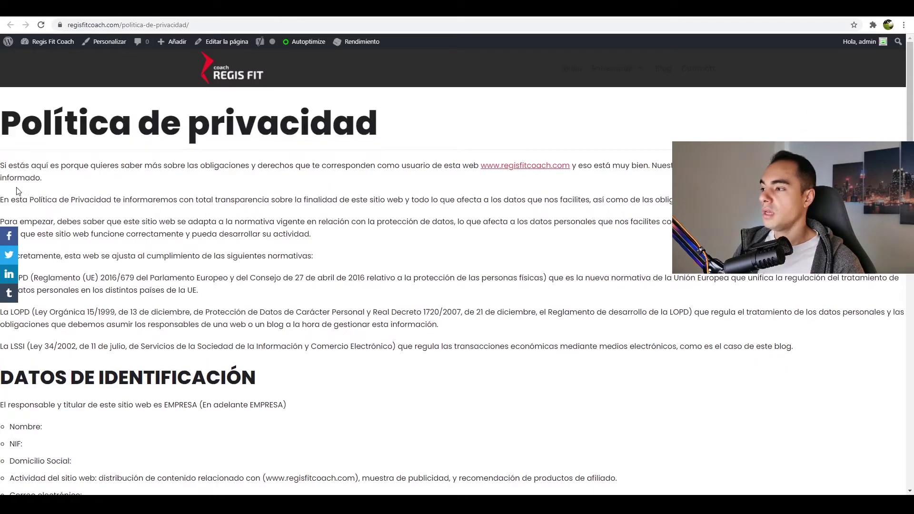
{"action": "left_click_drag", "start_coordinate": [1, 167], "coordinate": [438, 411]}
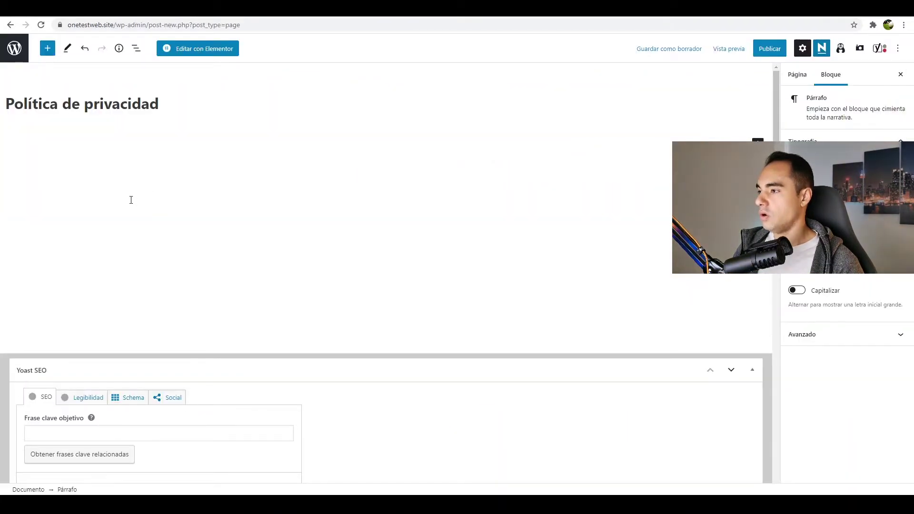
{"action": "key", "text": "ctrl+v"}
{"action": "left_click", "coordinate": [770, 53]}
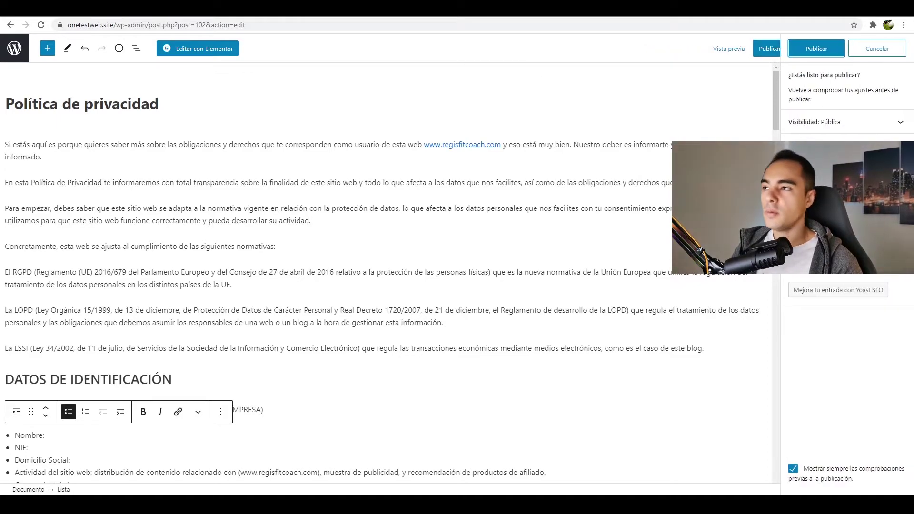
{"action": "left_click", "coordinate": [795, 50]}
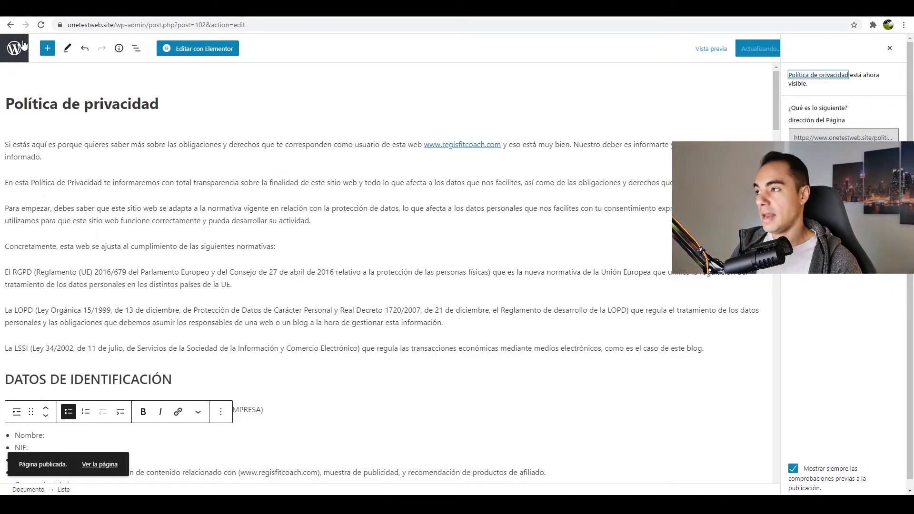
Create another new page titled "Aviso legal", skipping the layout selection and placing the cursor in an empty paragraph
{"action": "left_click", "coordinate": [14, 47]}
{"action": "left_click", "coordinate": [147, 66]}
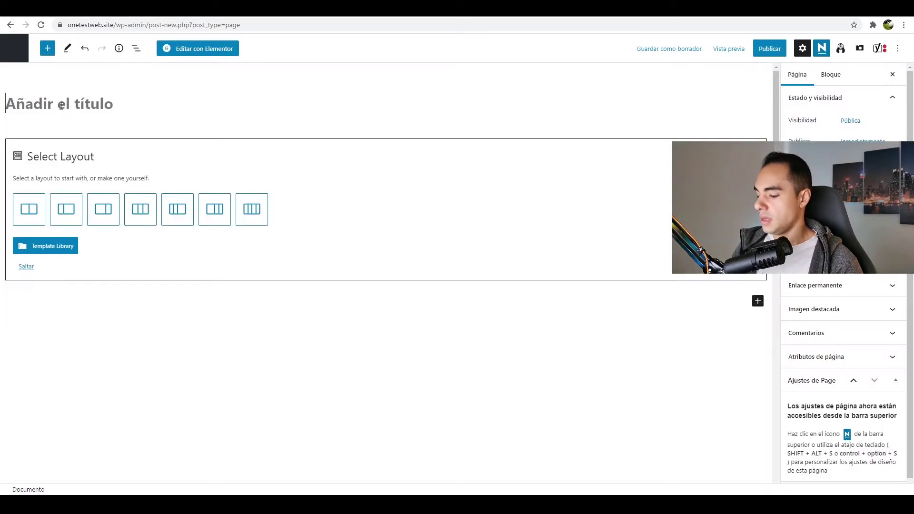
{"action": "type", "text": "Aviso legal"}
{"action": "left_click", "coordinate": [26, 268]}
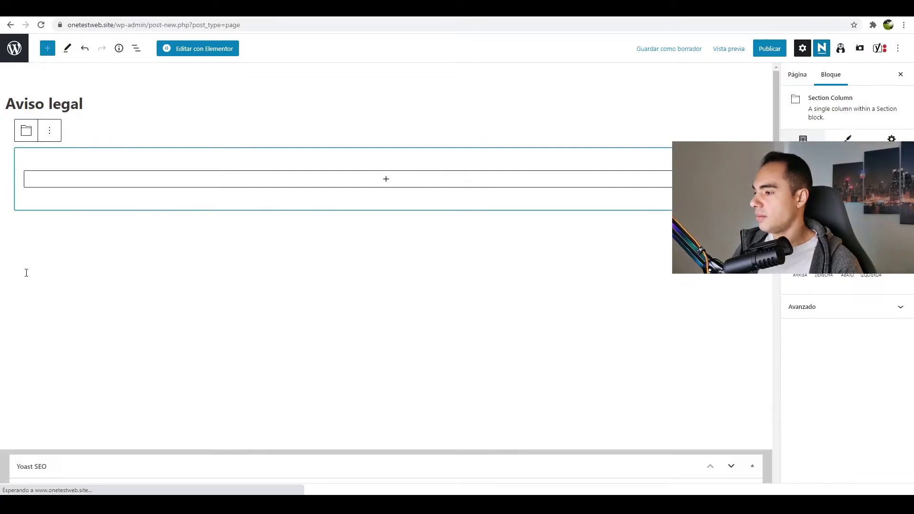
{"action": "left_click", "coordinate": [55, 326]}
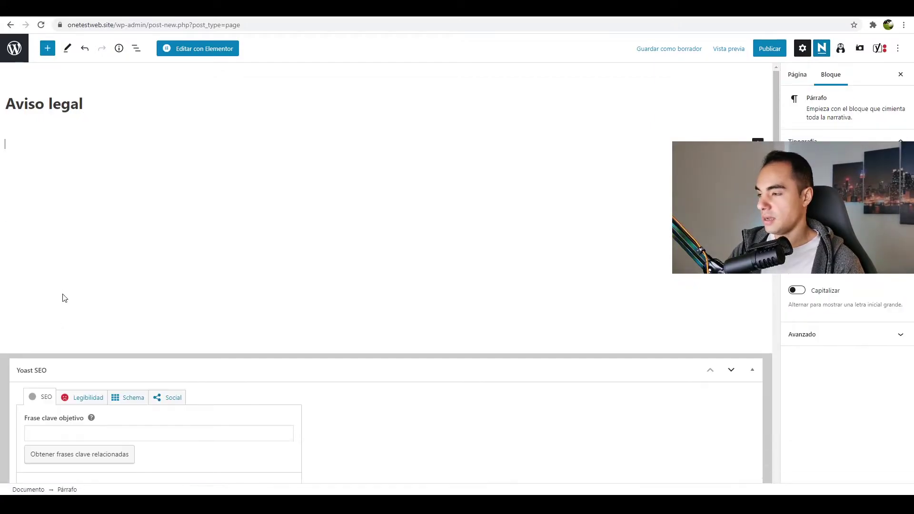
Copy the legal notice text from regisfitcoach.com into the Aviso legal page, publish it and return to the page list
{"action": "key", "text": "ctrl+Tab"}
{"action": "left_click_drag", "start_coordinate": [2, 162], "coordinate": [428, 491]}
{"action": "key", "text": "ctrl+c"}
{"action": "key", "text": "ctrl+Tab"}
{"action": "key", "text": "ctrl+v"}
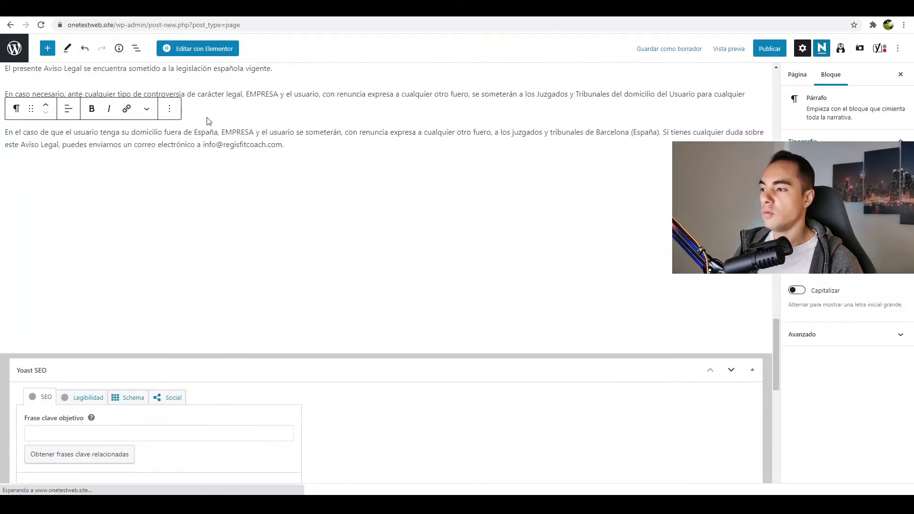
{"action": "left_click_drag", "start_coordinate": [223, 144], "coordinate": [280, 145]}
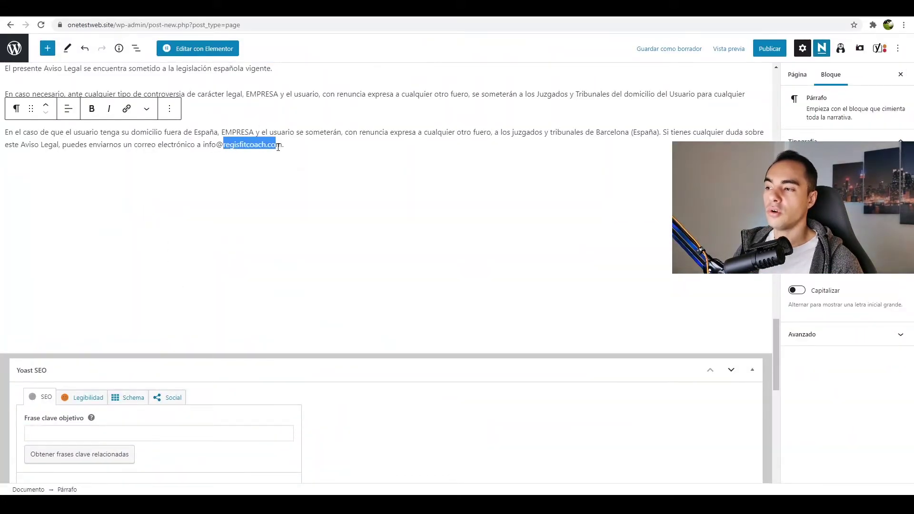
{"action": "key", "text": "ctrl+k"}
{"action": "scroll", "coordinate": [362, 319], "scroll_direction": "up", "scroll_amount": 15}
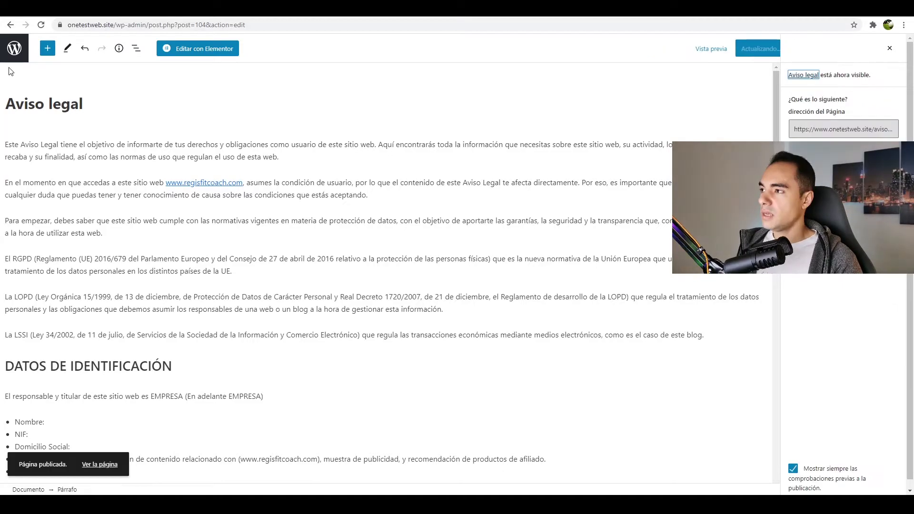
{"action": "left_click", "coordinate": [14, 48]}
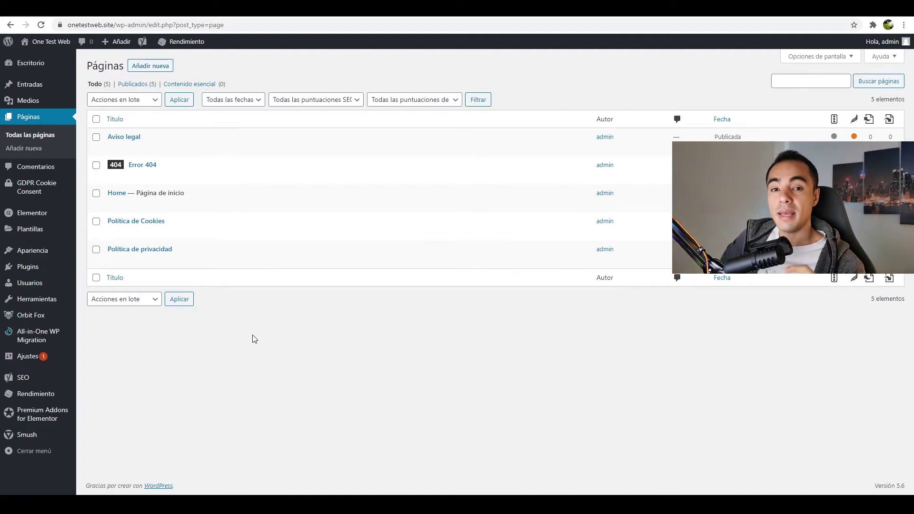
Create a navigation menu named "Pie de página" assigned to the Menú del pie de página location
{"action": "mouse_move", "coordinate": [24, 70]}
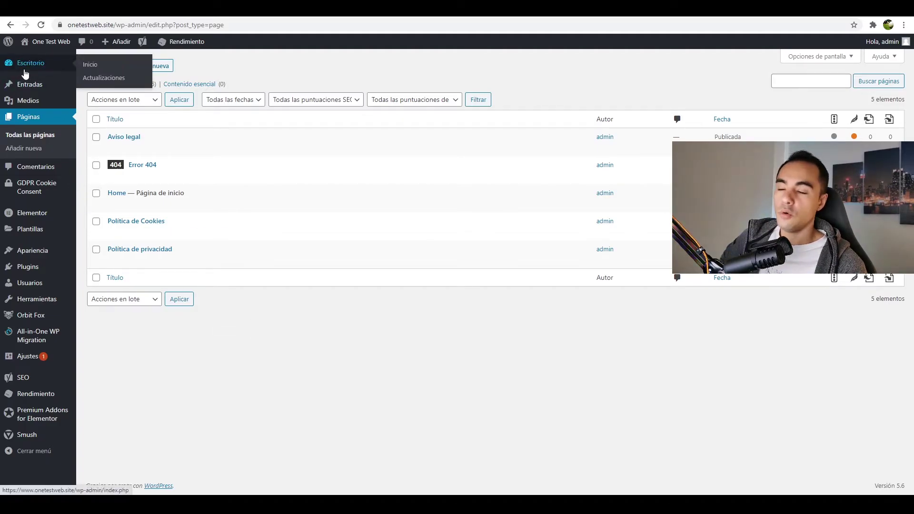
{"action": "mouse_move", "coordinate": [50, 256]}
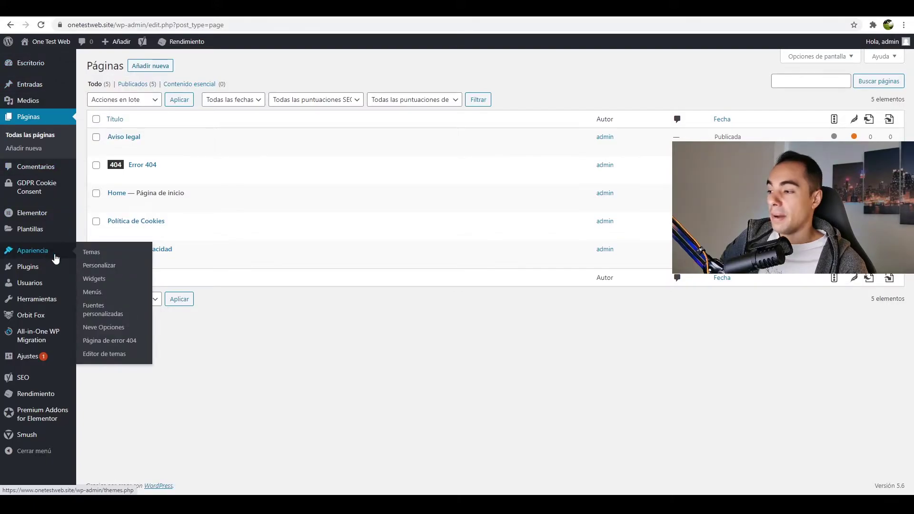
{"action": "left_click", "coordinate": [92, 292]}
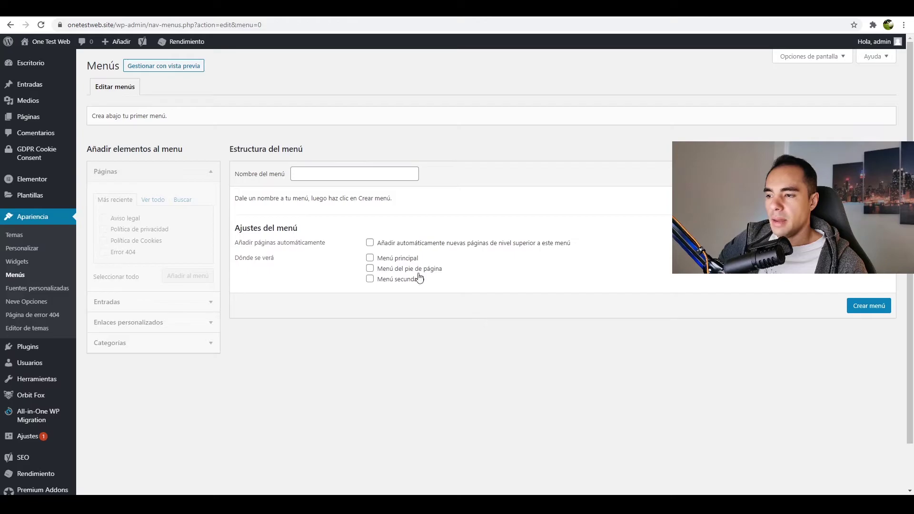
{"action": "left_click", "coordinate": [370, 268]}
{"action": "left_click", "coordinate": [309, 177]}
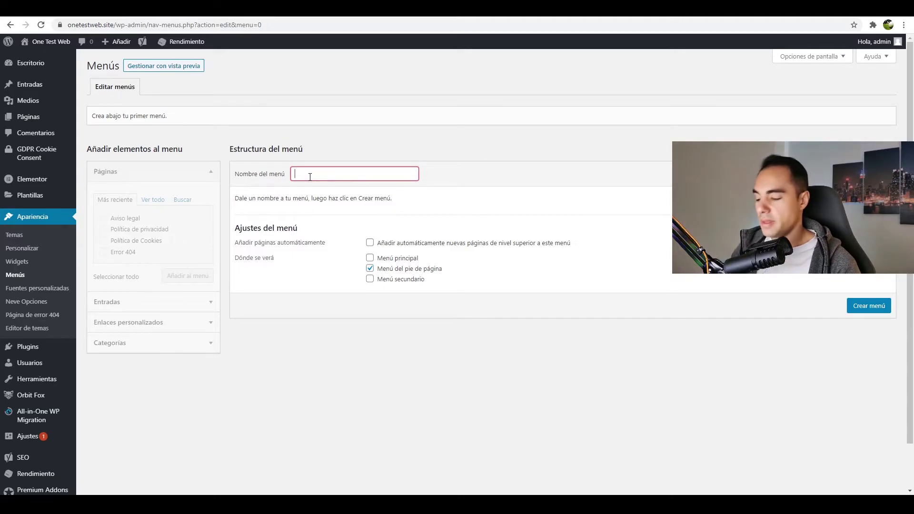
{"action": "type", "text": "Pie de página"}
{"action": "left_click", "coordinate": [864, 308]}
Add the Aviso legal, Política de Cookies and Política de privacidad pages to the Pie de página menu and save it
{"action": "left_click_drag", "start_coordinate": [185, 148], "coordinate": [87, 149]}
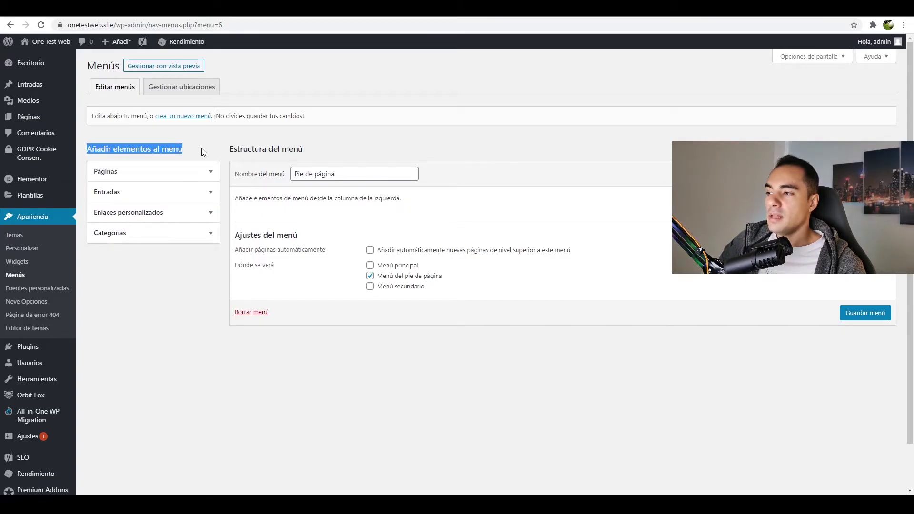
{"action": "left_click", "coordinate": [109, 177]}
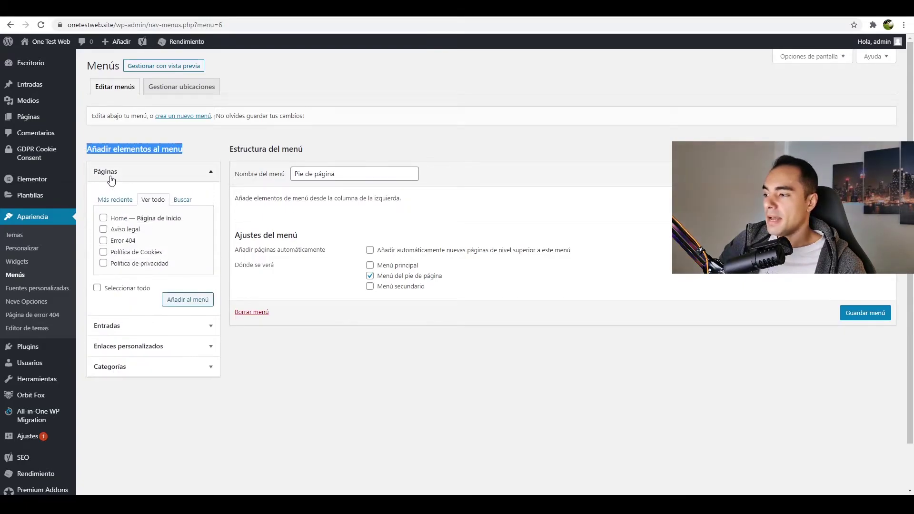
{"action": "left_click", "coordinate": [153, 201]}
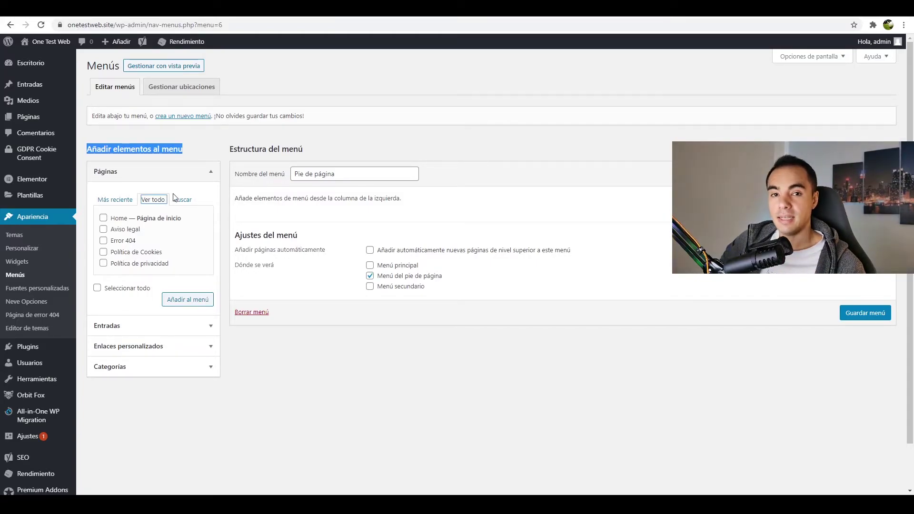
{"action": "left_click", "coordinate": [103, 229]}
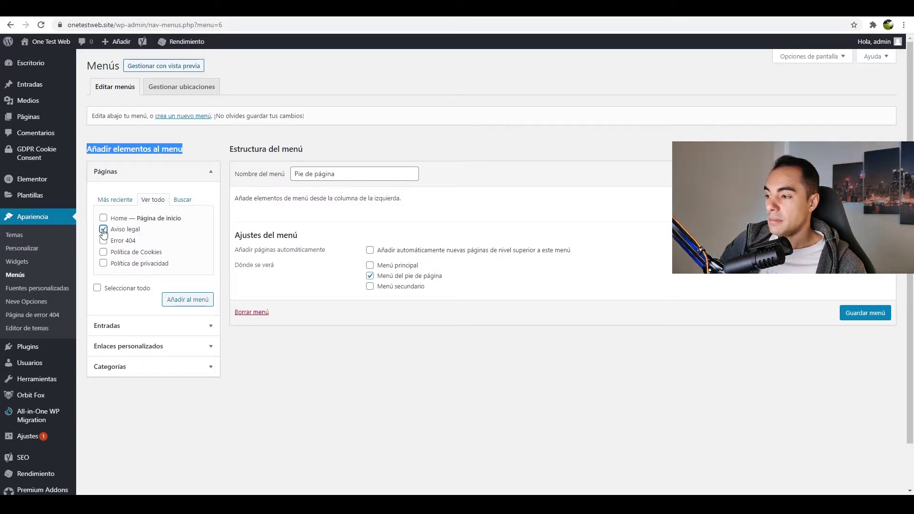
{"action": "left_click", "coordinate": [103, 252]}
{"action": "left_click", "coordinate": [103, 264]}
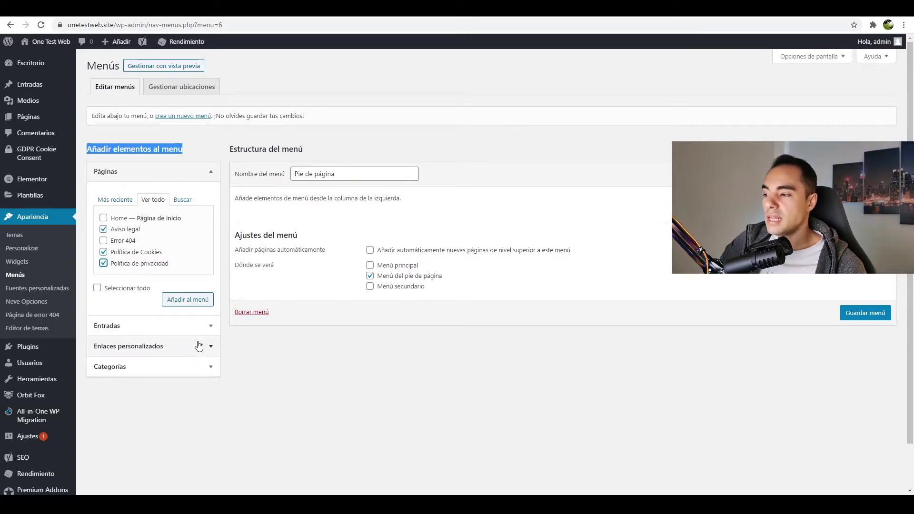
{"action": "left_click", "coordinate": [181, 302]}
{"action": "triple_click", "coordinate": [297, 173]}
{"action": "left_click", "coordinate": [279, 207]}
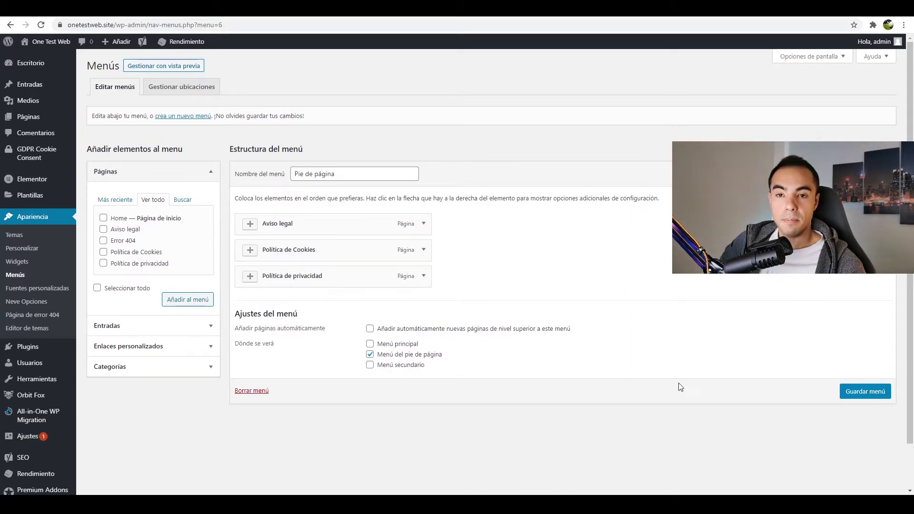
{"action": "left_click", "coordinate": [863, 394]}
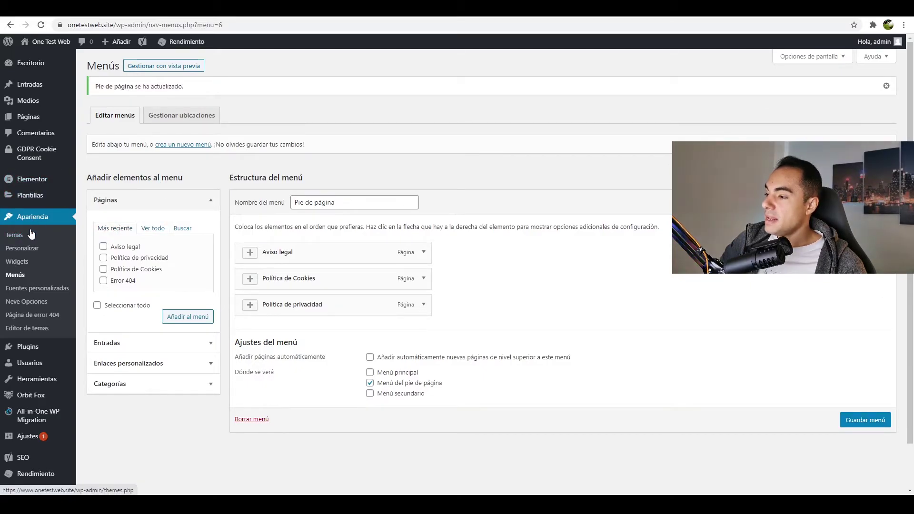
In the theme customizer, shorten the Pie de página menu labels to "Cookies" for Política de Cookies and "Privacidad" for Política de privacidad
{"action": "left_click", "coordinate": [21, 248]}
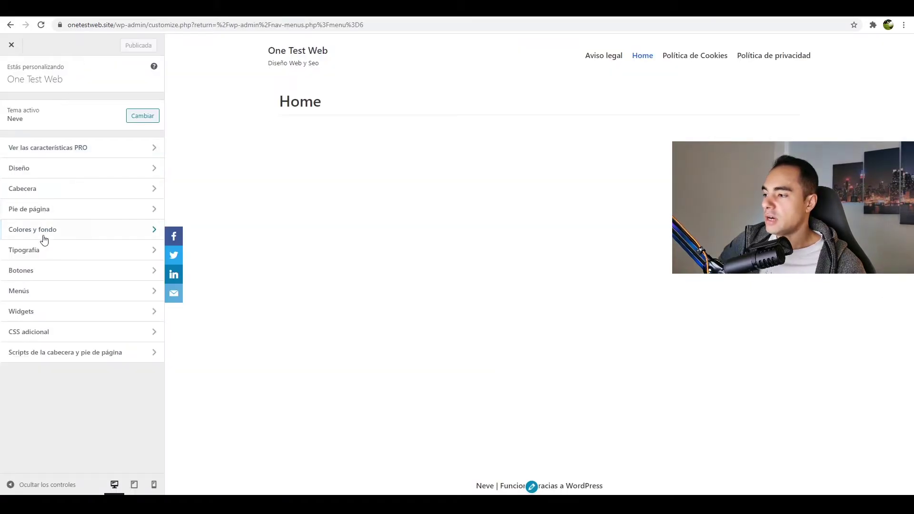
{"action": "left_click", "coordinate": [112, 298]}
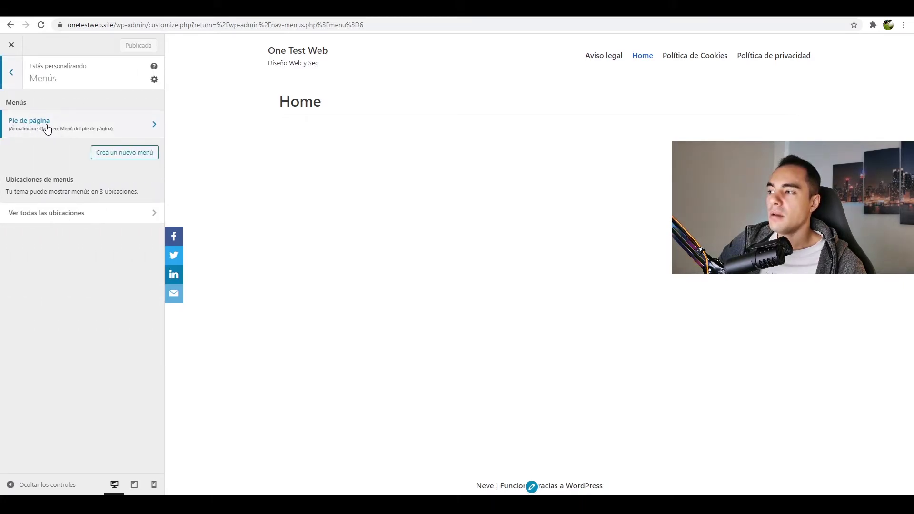
{"action": "left_click", "coordinate": [117, 126]}
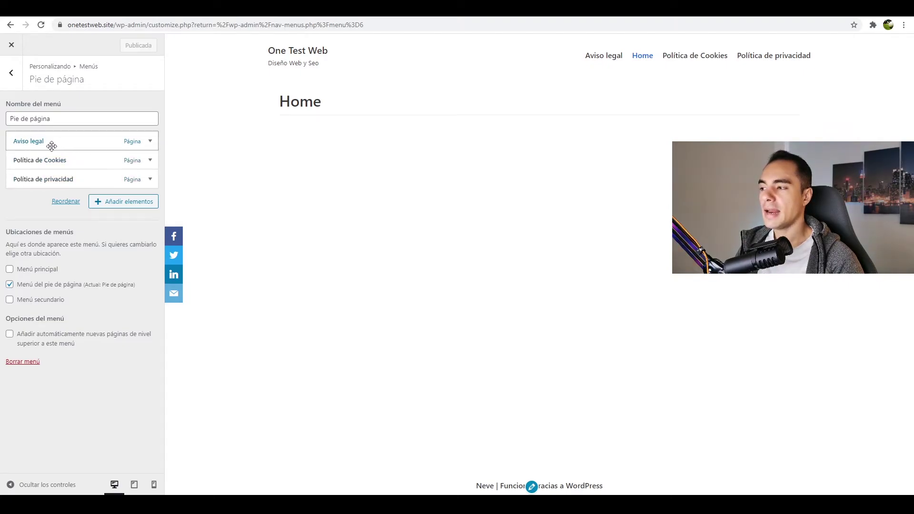
{"action": "left_click", "coordinate": [151, 165]}
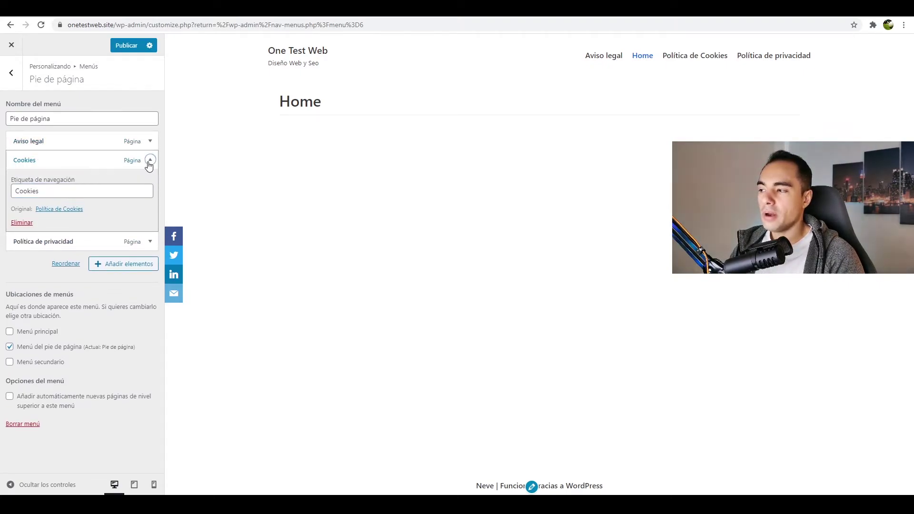
{"action": "left_click", "coordinate": [149, 162]}
{"action": "left_click", "coordinate": [150, 179]}
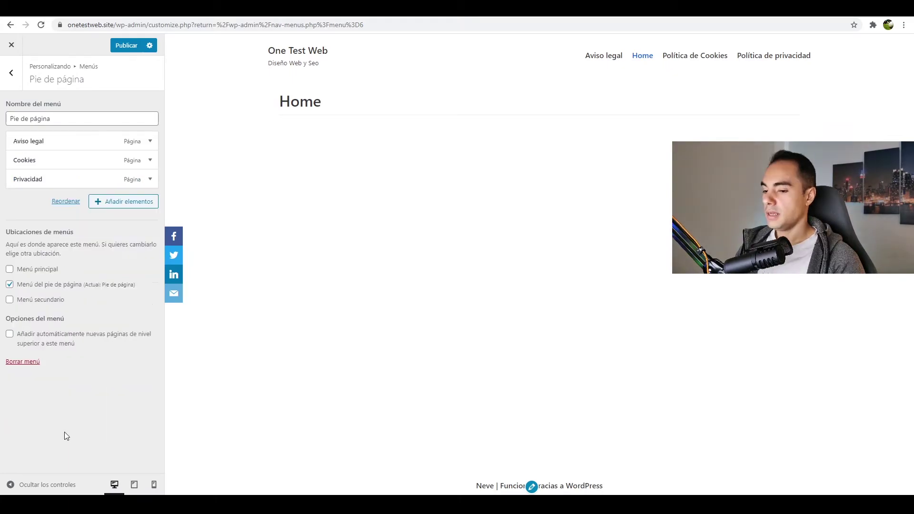
In the footer builder, replace the Copyright component's text with "Copyright © 2021 | Onetestweb.site"
{"action": "left_click", "coordinate": [13, 74]}
{"action": "left_click", "coordinate": [13, 74]}
{"action": "left_click", "coordinate": [34, 214]}
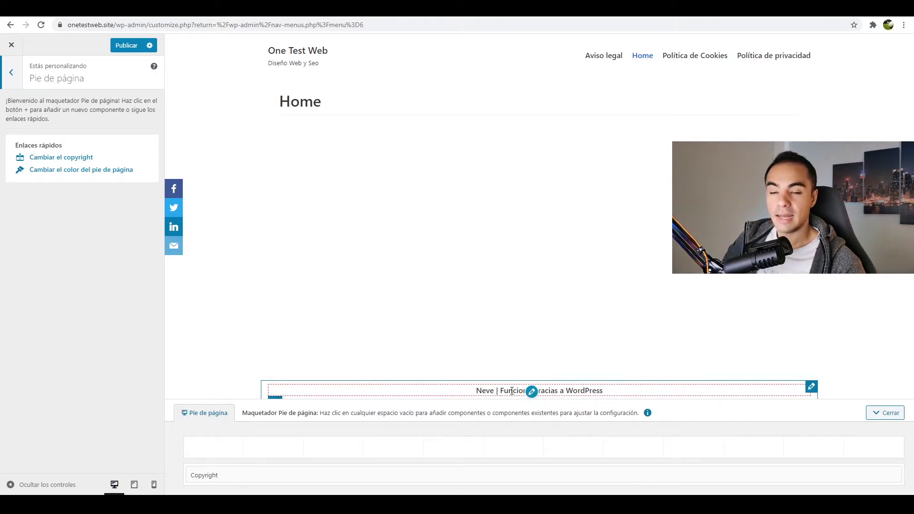
{"action": "left_click", "coordinate": [428, 476]}
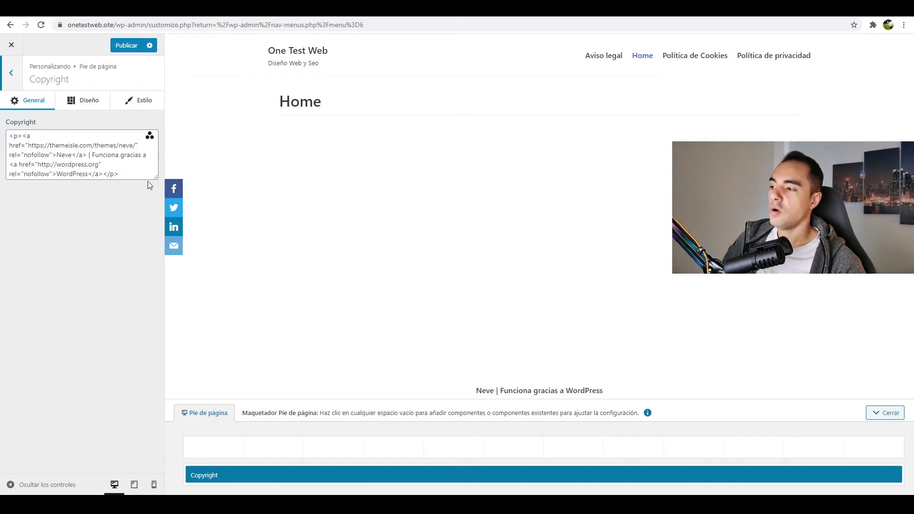
{"action": "left_click_drag", "start_coordinate": [138, 176], "coordinate": [95, 157]}
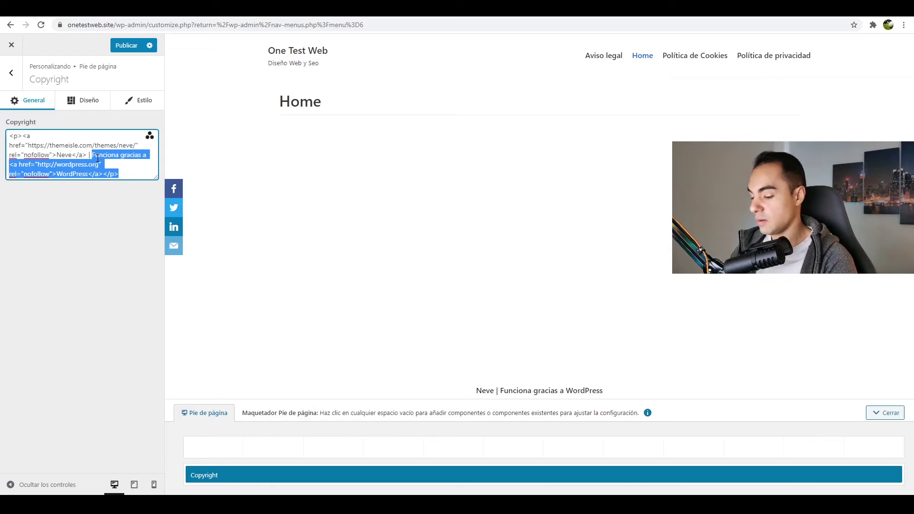
{"action": "key", "text": "ctrl+a"}
{"action": "type", "text": "Copyright © 2021 | Onetestweb.site"}
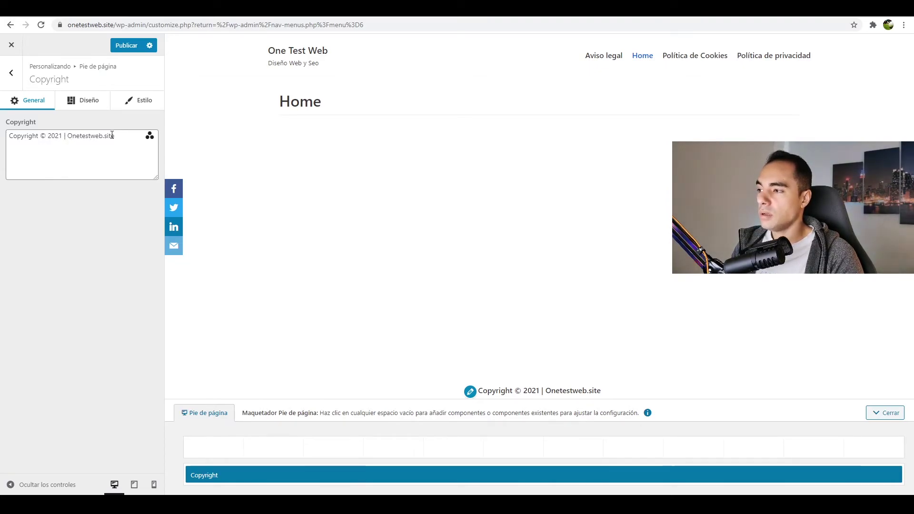
Add the Menú del pie de página component to the upper footer row and move the Copyright component beside it
{"action": "mouse_move", "coordinate": [212, 448]}
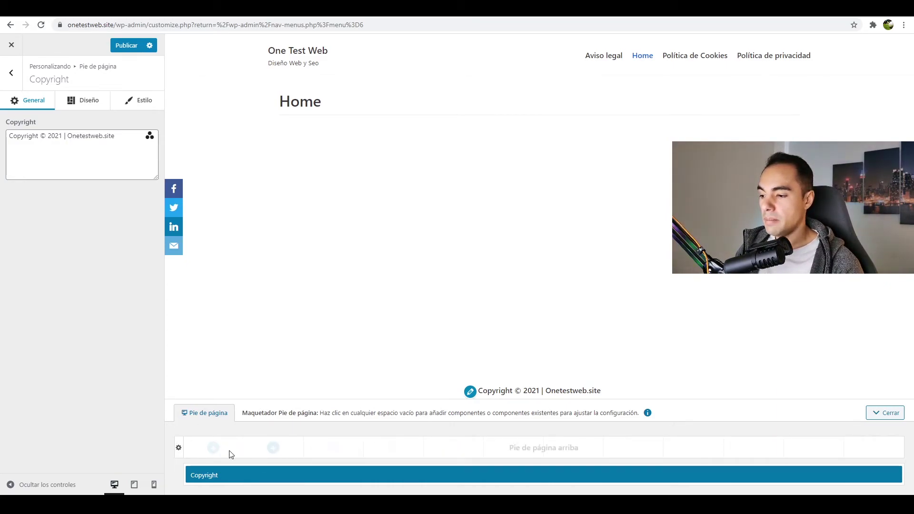
{"action": "left_click", "coordinate": [212, 448]}
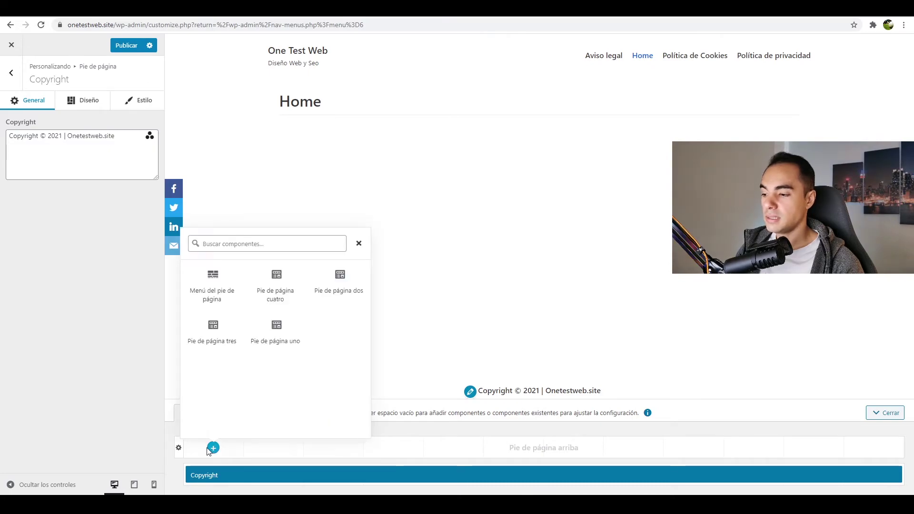
{"action": "left_click", "coordinate": [217, 298]}
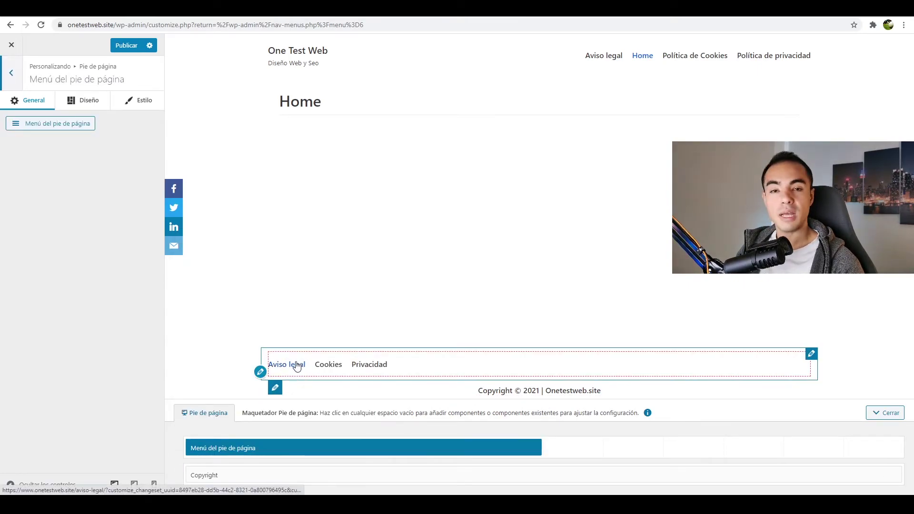
{"action": "left_click", "coordinate": [199, 475]}
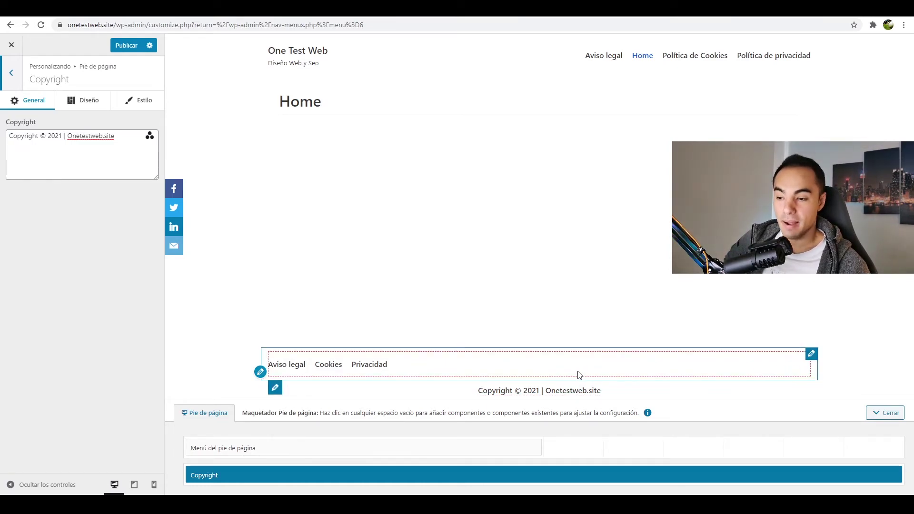
{"action": "mouse_move", "coordinate": [882, 474]}
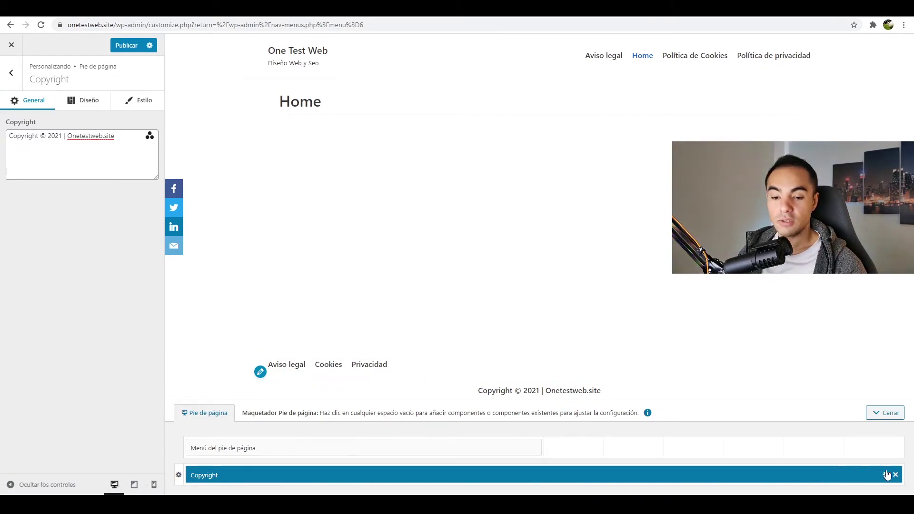
{"action": "left_click_drag", "start_coordinate": [183, 475], "coordinate": [574, 454]}
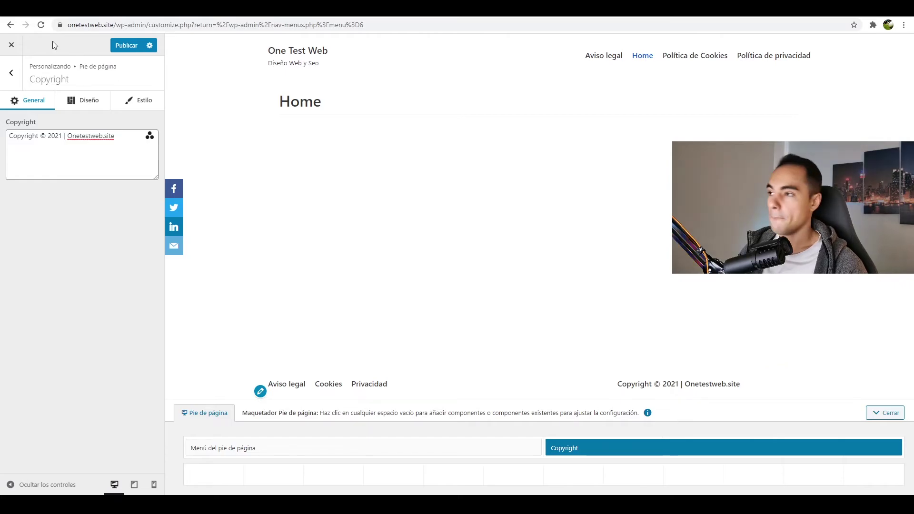
Publish the footer changes, leave the customizer and open the live site in a separate browser tab
{"action": "left_click", "coordinate": [11, 45]}
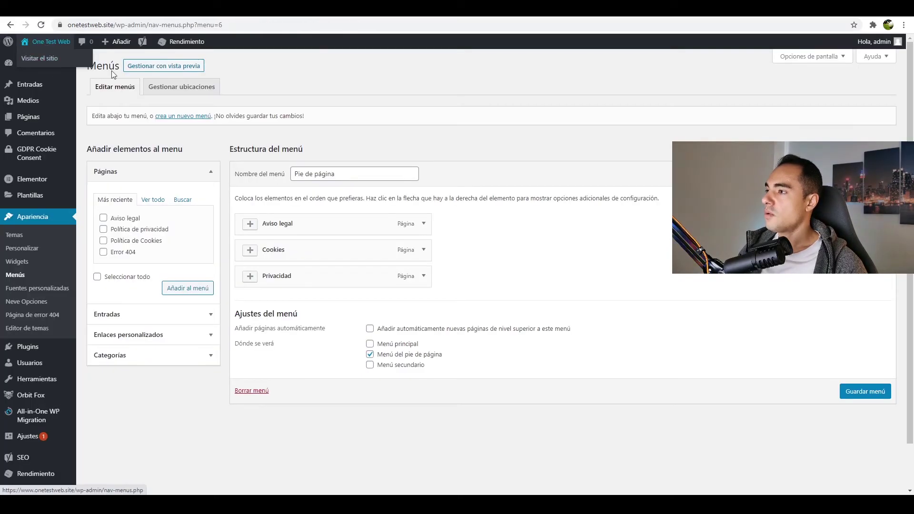
{"action": "right_click", "coordinate": [50, 45]}
{"action": "left_click", "coordinate": [62, 53]}
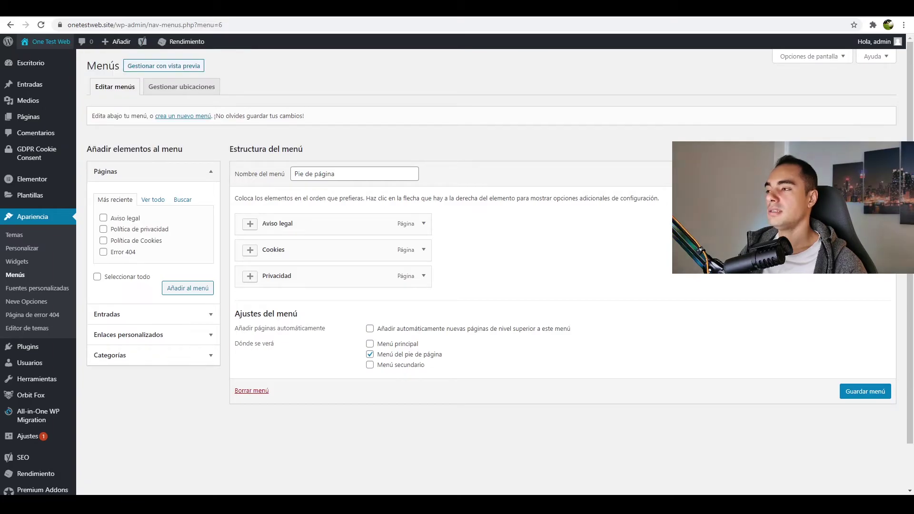
{"action": "left_click", "coordinate": [143, 8]}
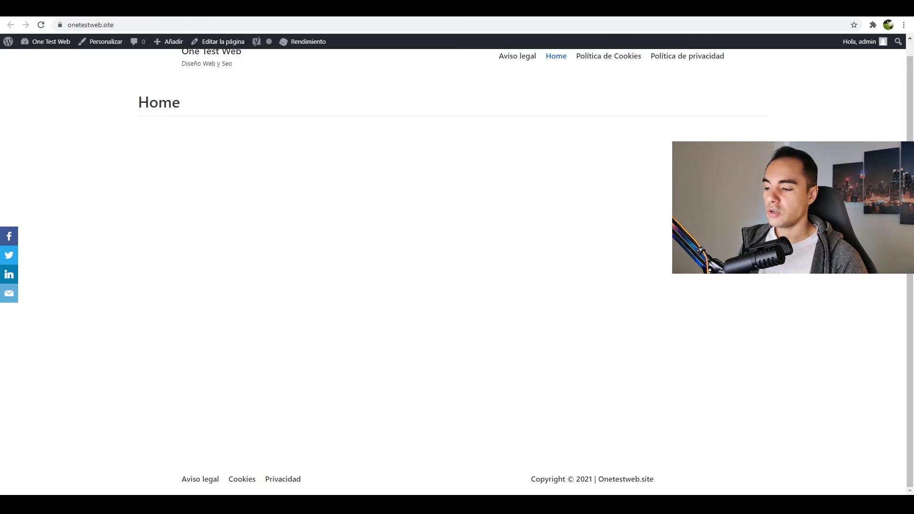
Open the Cookies page from the live site's footer menu and copy its URL
{"action": "left_click", "coordinate": [241, 480]}
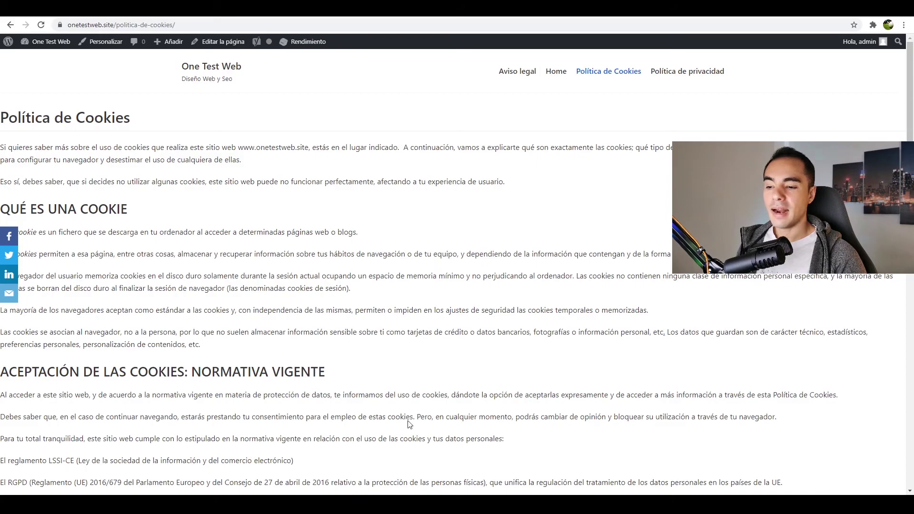
{"action": "left_click_drag", "start_coordinate": [175, 24], "coordinate": [63, 20]}
{"action": "key", "text": "ctrl+c"}
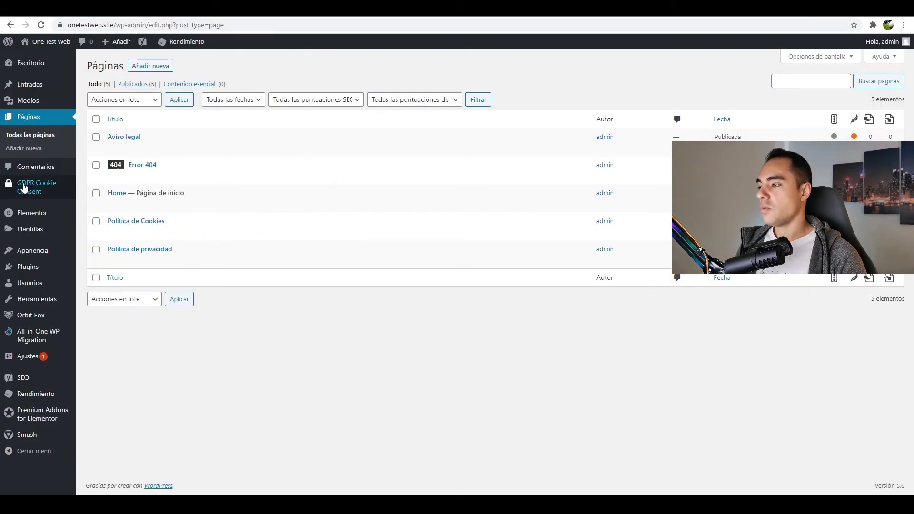
{"action": "mouse_move", "coordinate": [29, 192]}
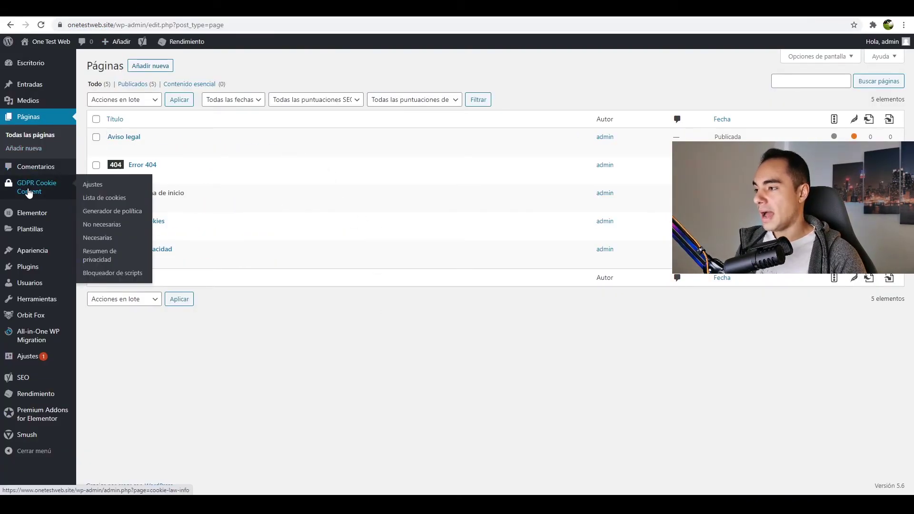
{"action": "left_click", "coordinate": [101, 190]}
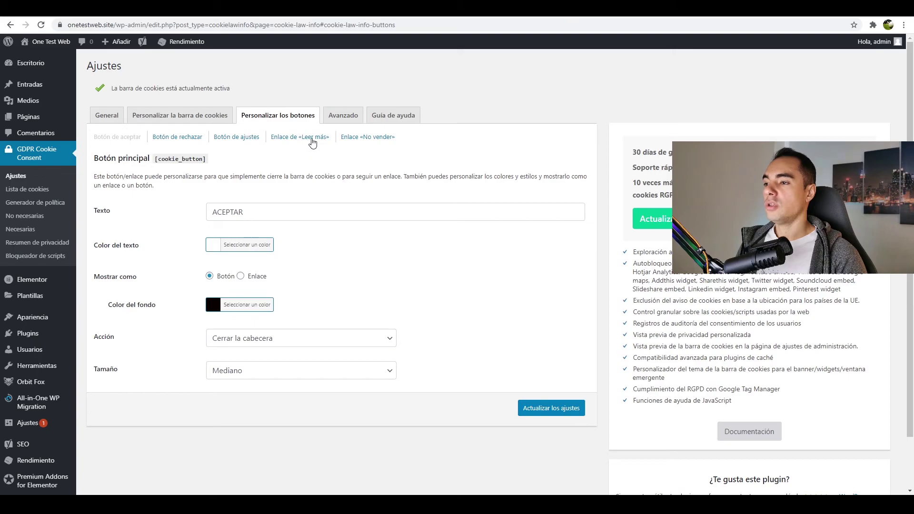
{"action": "left_click", "coordinate": [312, 138]}
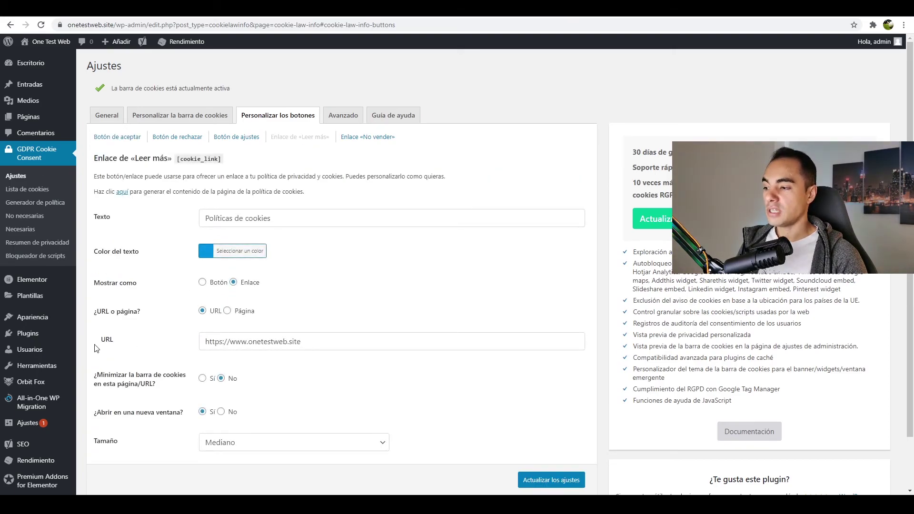
{"action": "left_click_drag", "start_coordinate": [346, 342], "coordinate": [164, 351]}
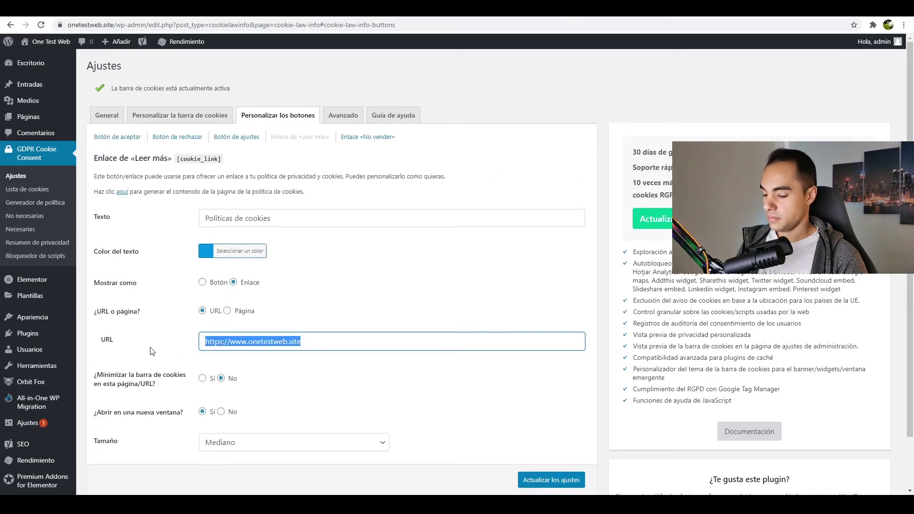
{"action": "key", "text": "ctrl+v"}
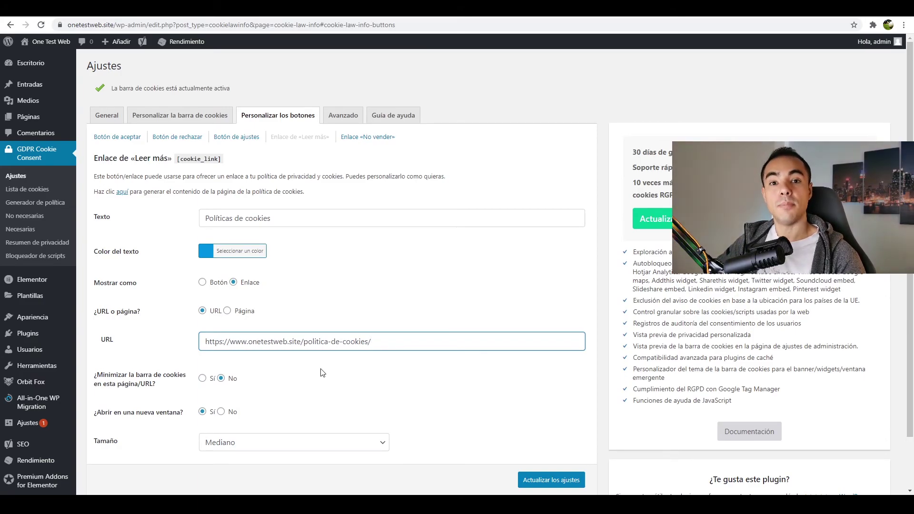
{"action": "scroll", "coordinate": [452, 375], "scroll_direction": "down", "scroll_amount": 1}
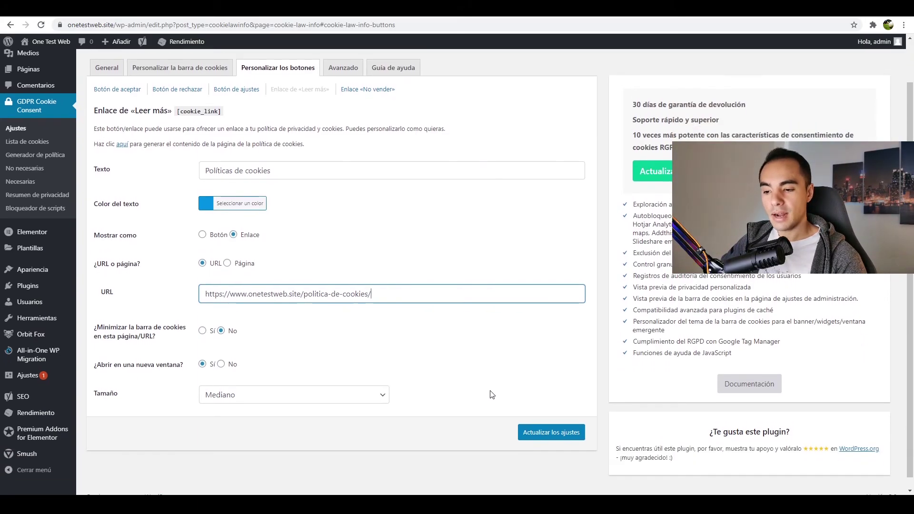
{"action": "left_click", "coordinate": [545, 433]}
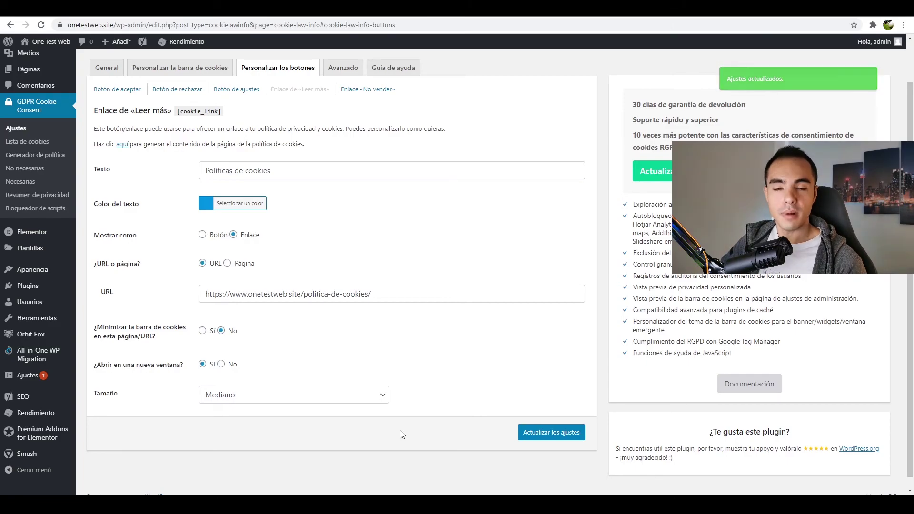
Test the "Políticas de cookies" link in the live site's consent bar and examine the page it opens
{"action": "key", "text": "ctrl+Tab"}
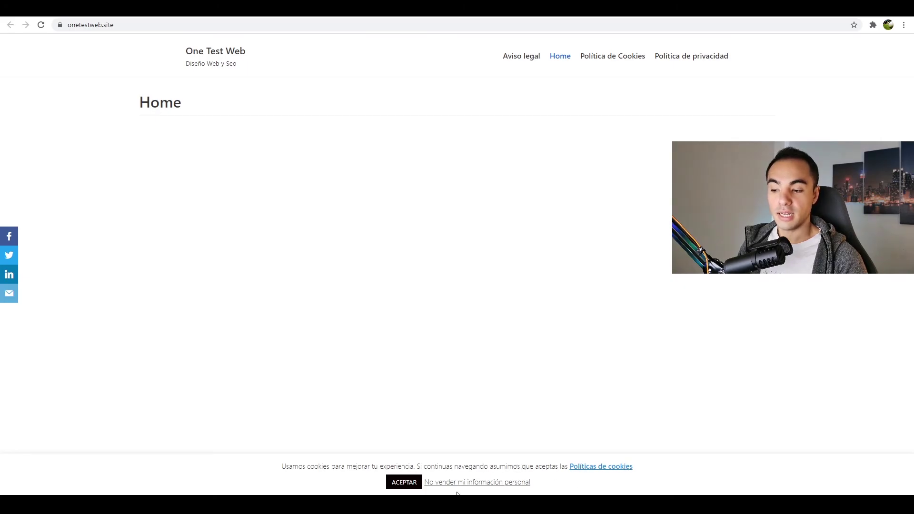
{"action": "left_click", "coordinate": [599, 469]}
{"action": "left_click_drag", "start_coordinate": [196, 166], "coordinate": [244, 323]}
{"action": "left_click", "coordinate": [438, 287]}
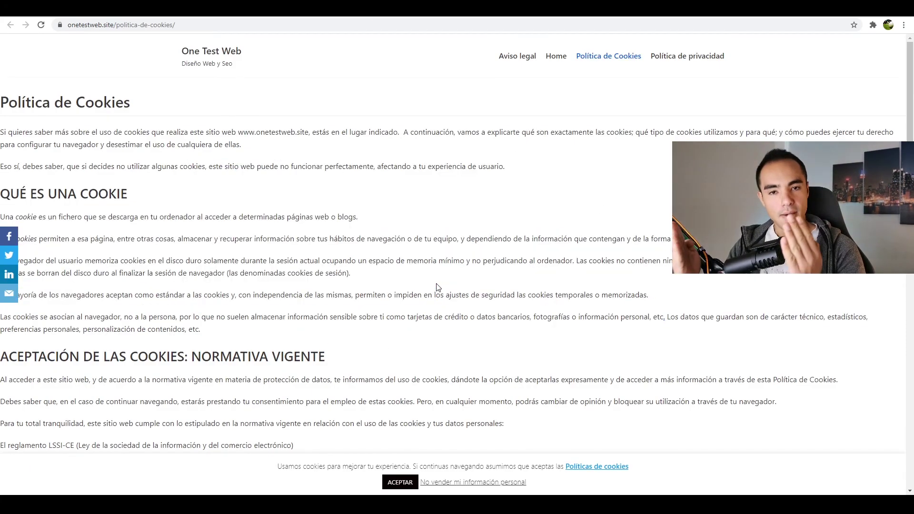